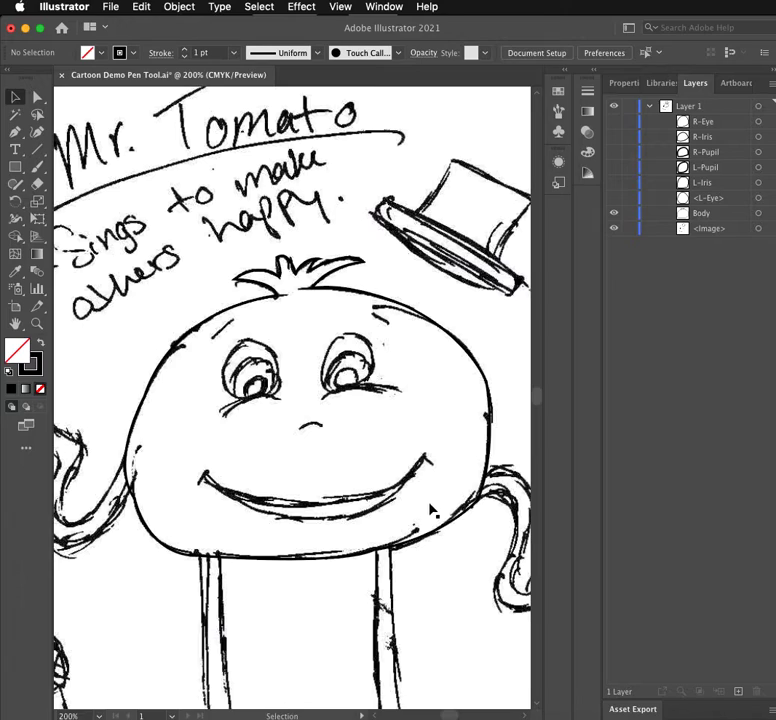
- Hide the hand-drawn sketch image and highlight the Body item in the layer list
click(614, 229)
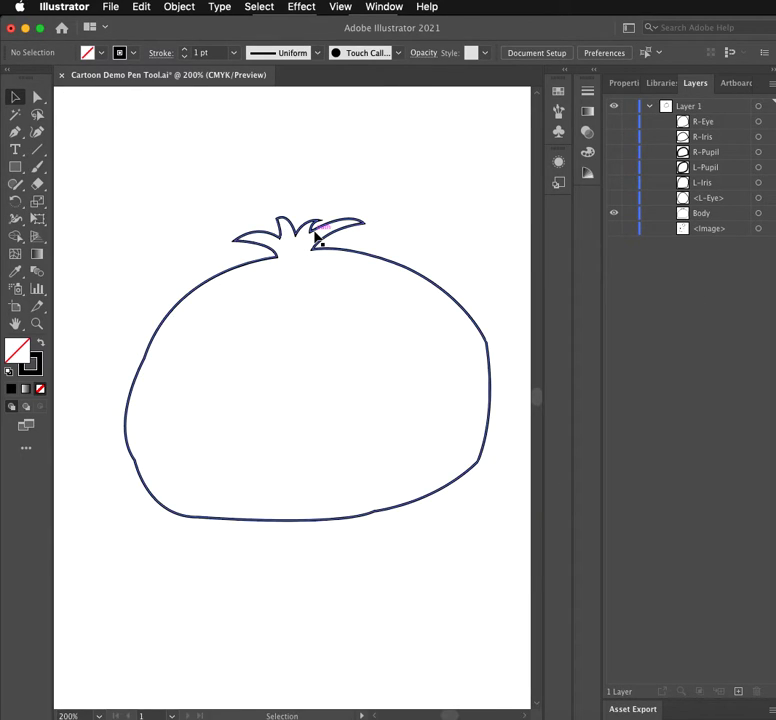
click(15, 352)
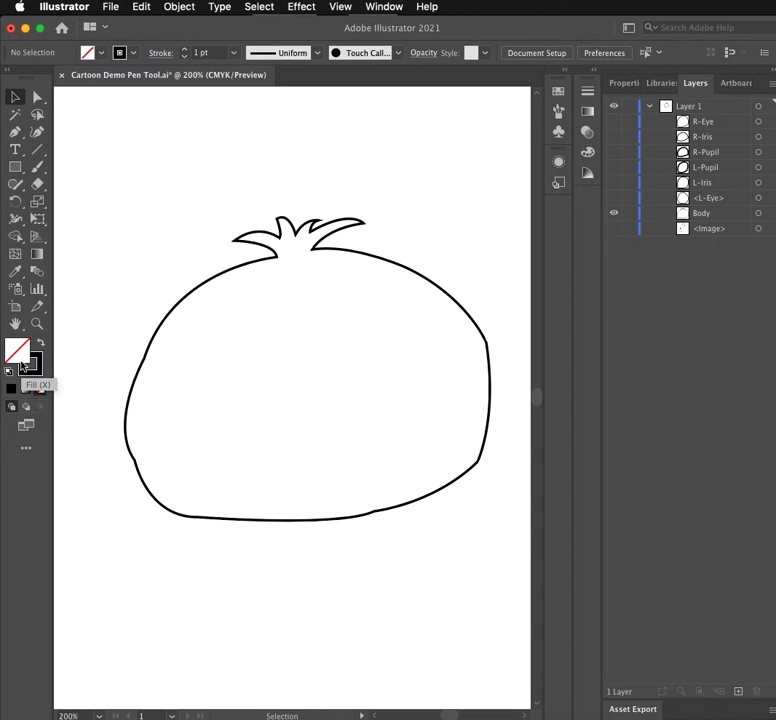
click(705, 214)
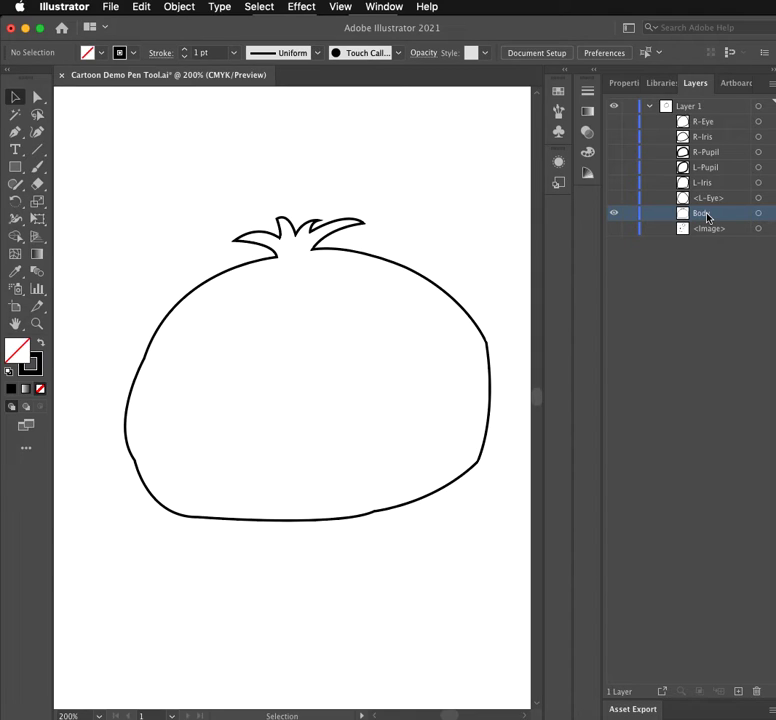
- Try to give the Body item a red fill of ce0505 without selecting its path on the artboard
double_click(25, 355)
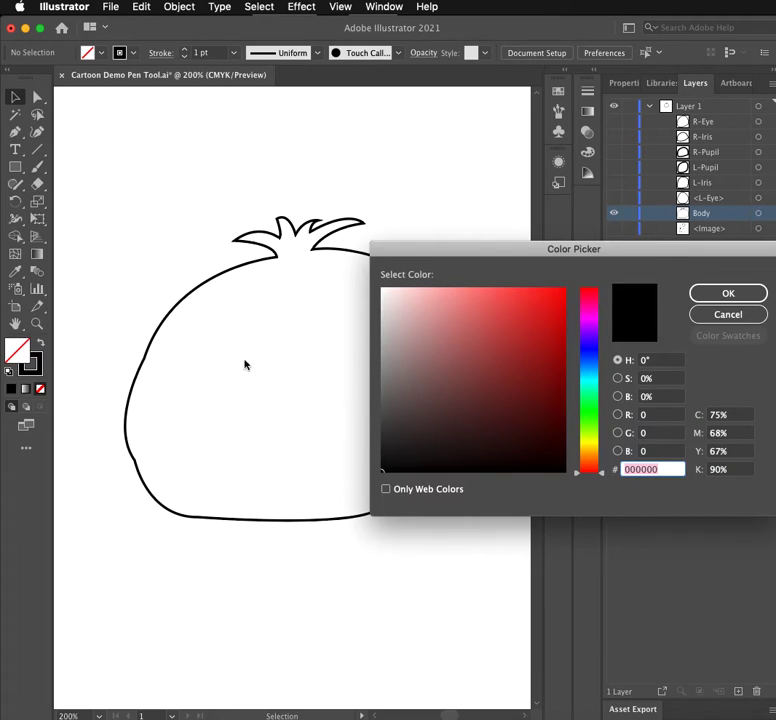
click(557, 323)
click(554, 305)
mouse_move(516, 313)
mouse_down()
mouse_move(530, 294)
mouse_move(559, 298)
mouse_move(561, 322)
mouse_up()
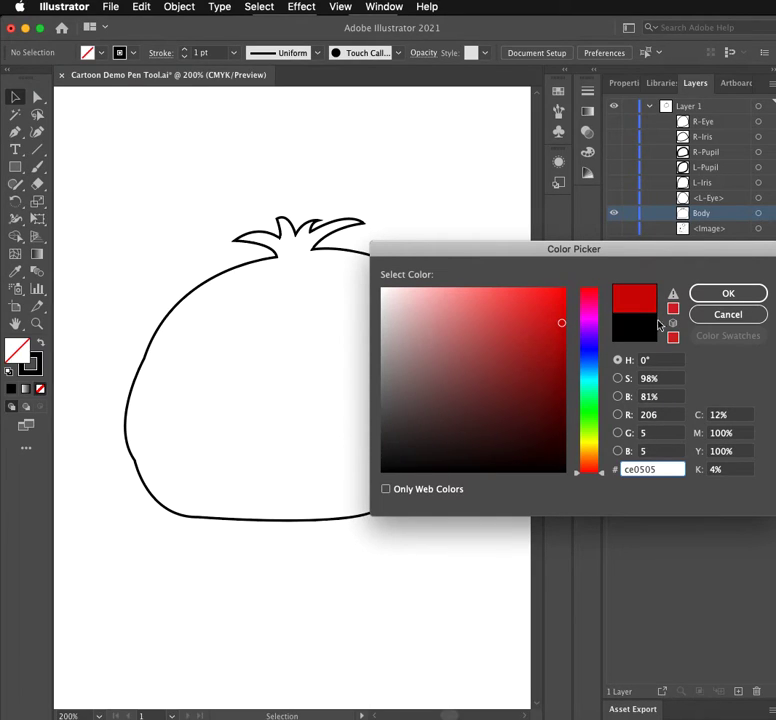
click(749, 296)
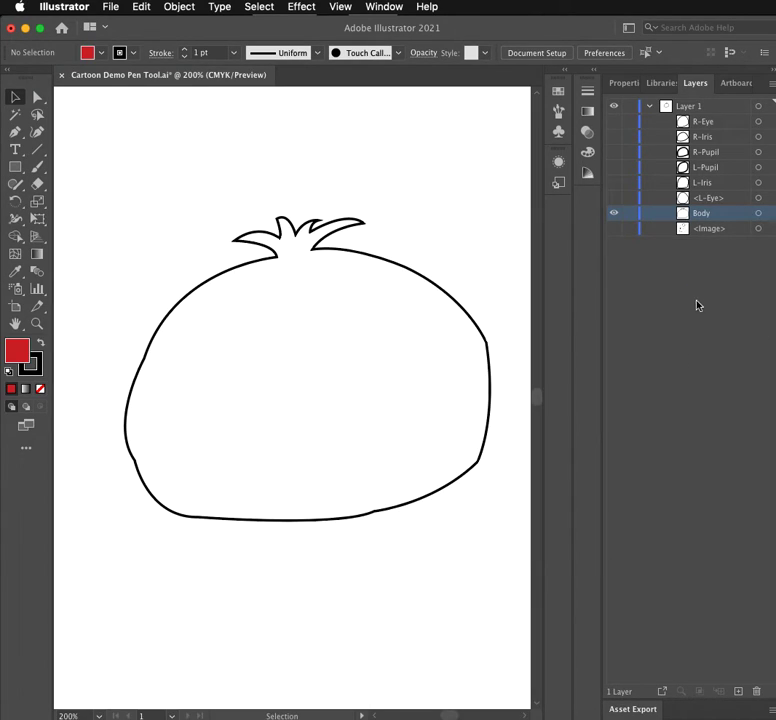
double_click(705, 214)
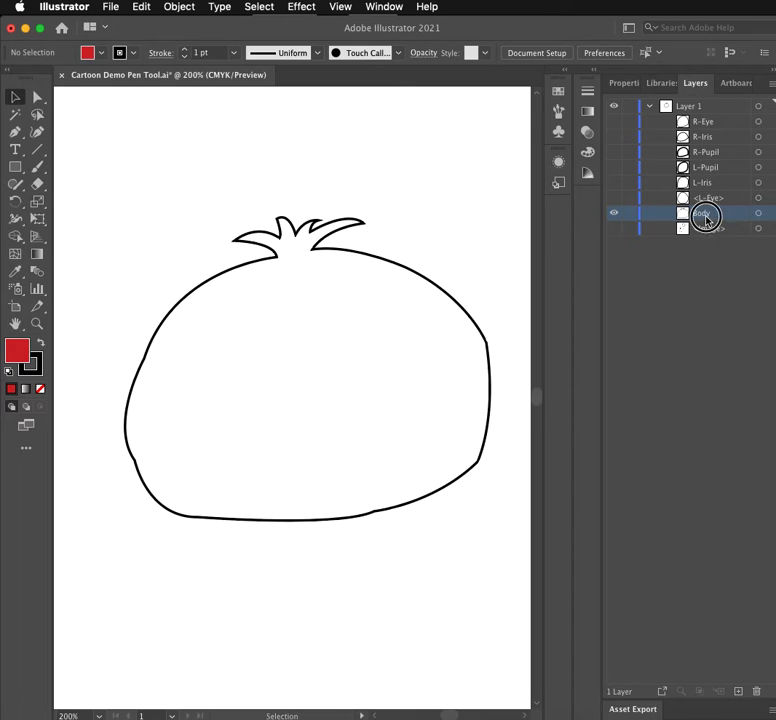
double_click(735, 218)
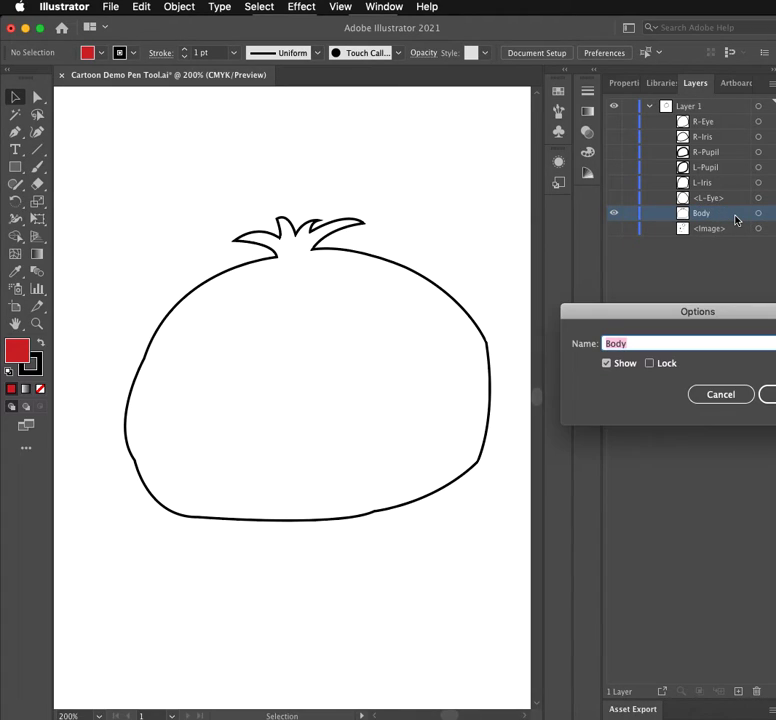
click(721, 394)
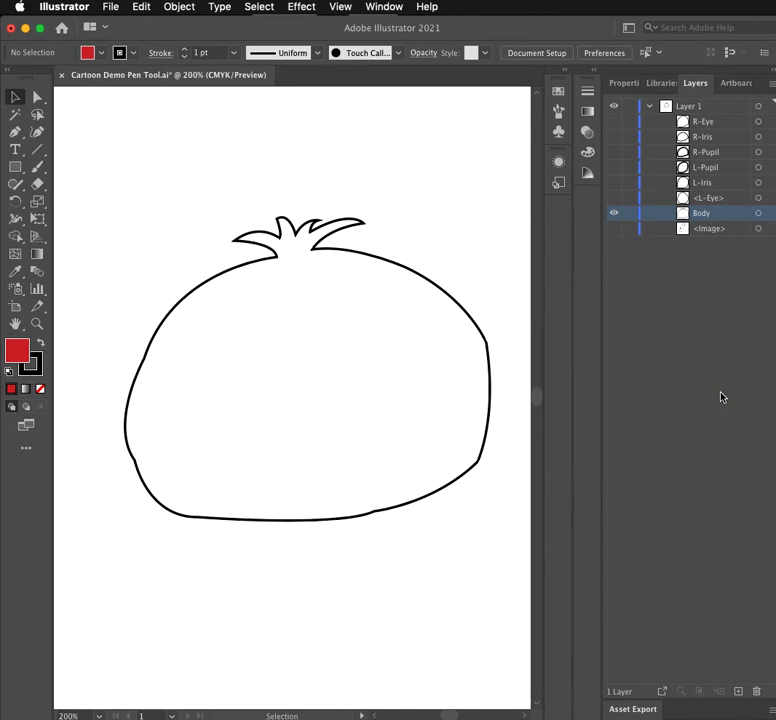
- Select the tomato body outline on the artboard and fill it with red cc0505
click(147, 365)
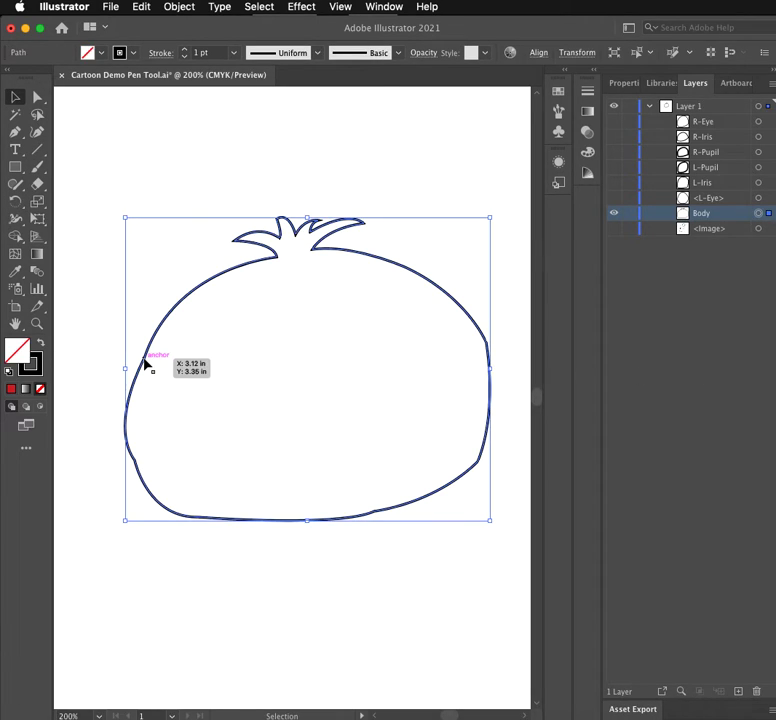
double_click(28, 354)
click(558, 318)
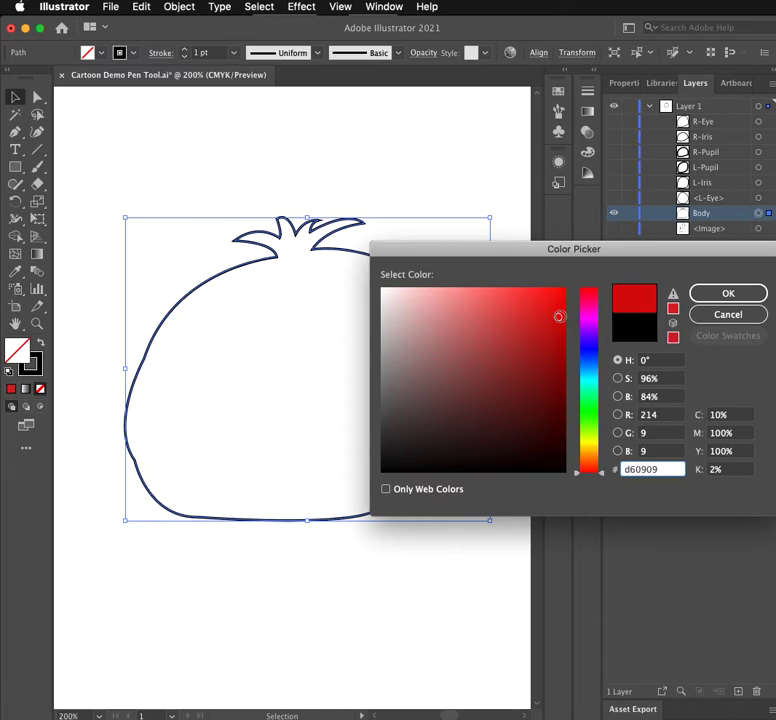
click(562, 314)
click(562, 308)
click(561, 325)
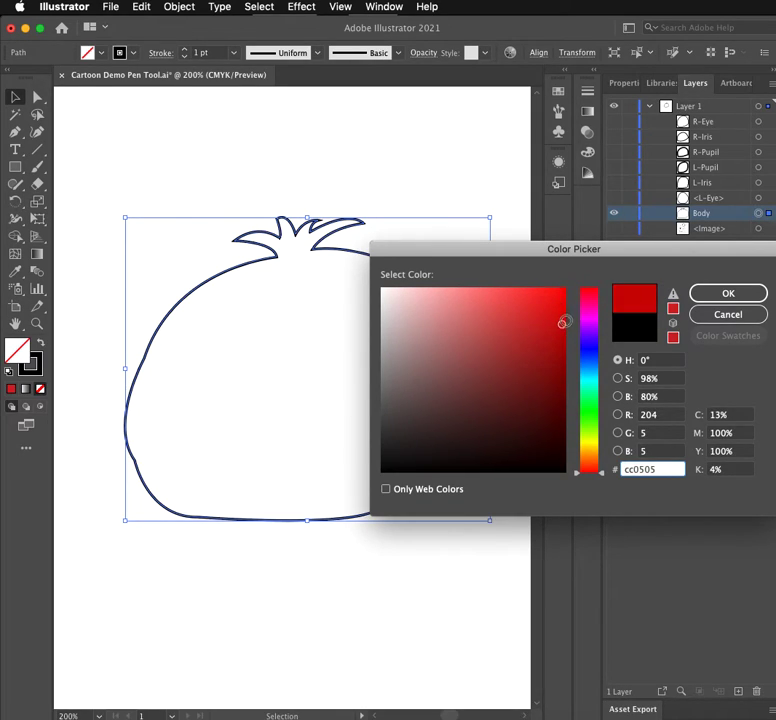
click(726, 293)
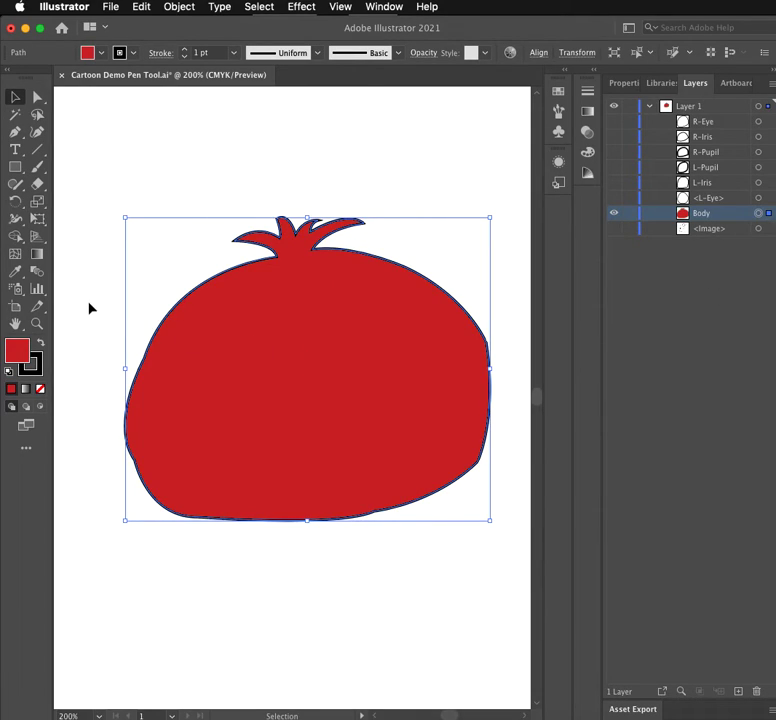
click(18, 272)
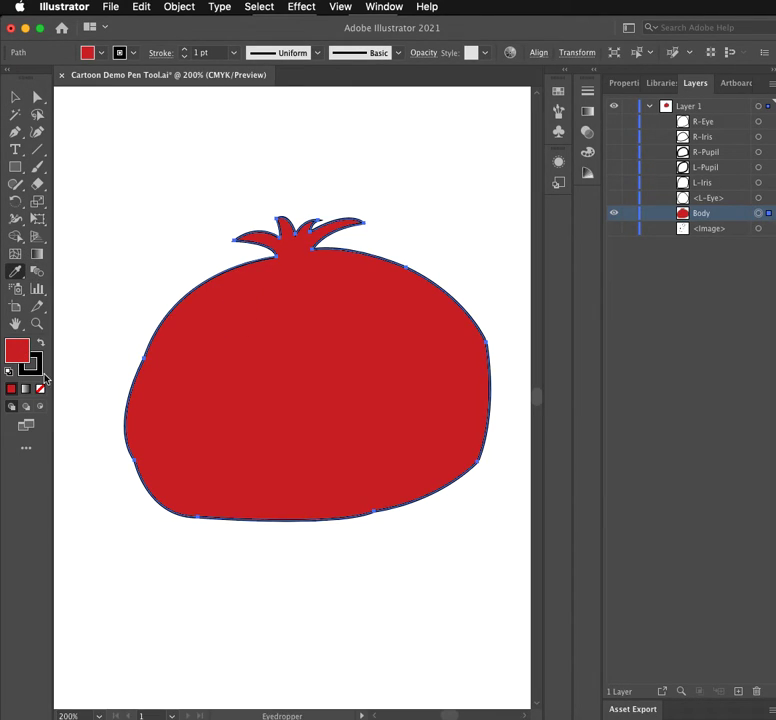
double_click(17, 350)
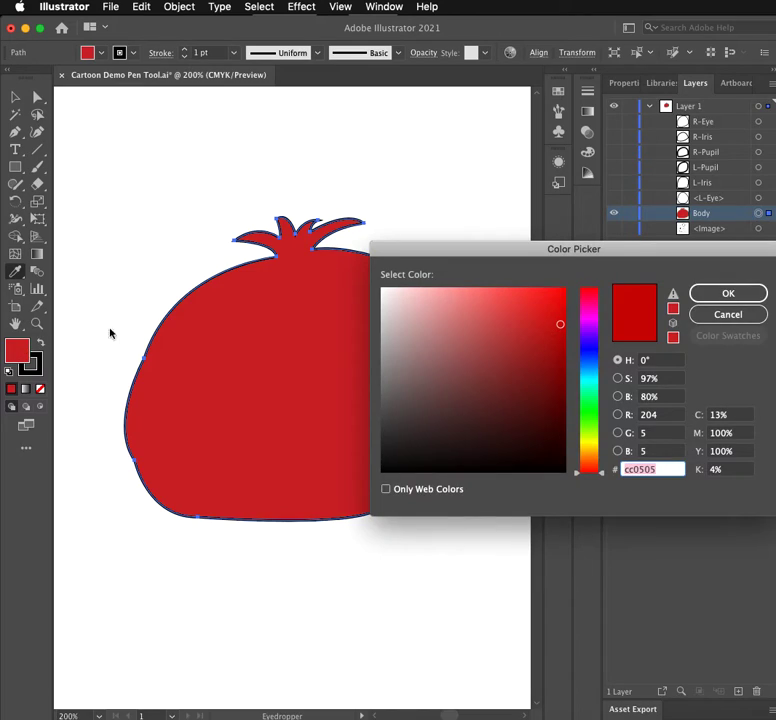
click(714, 316)
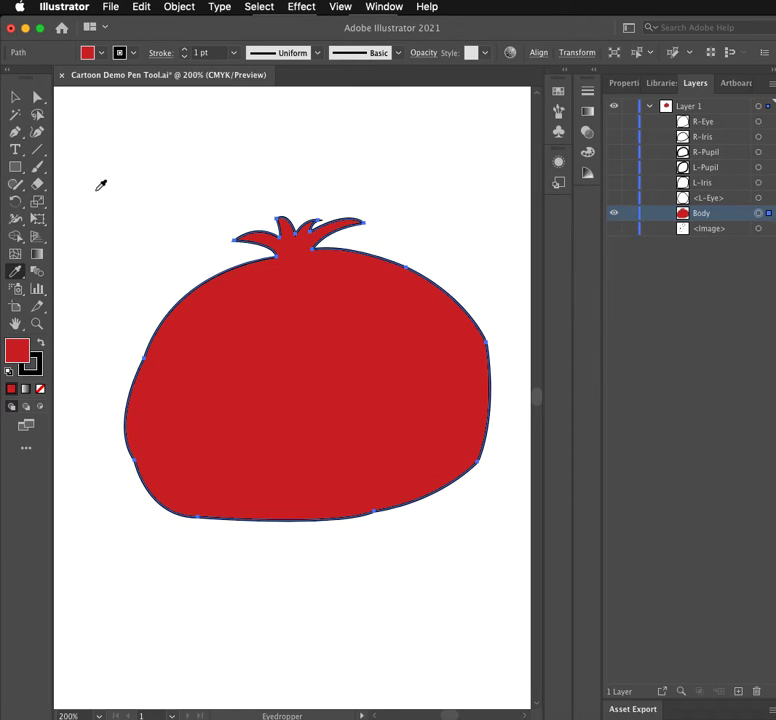
click(16, 168)
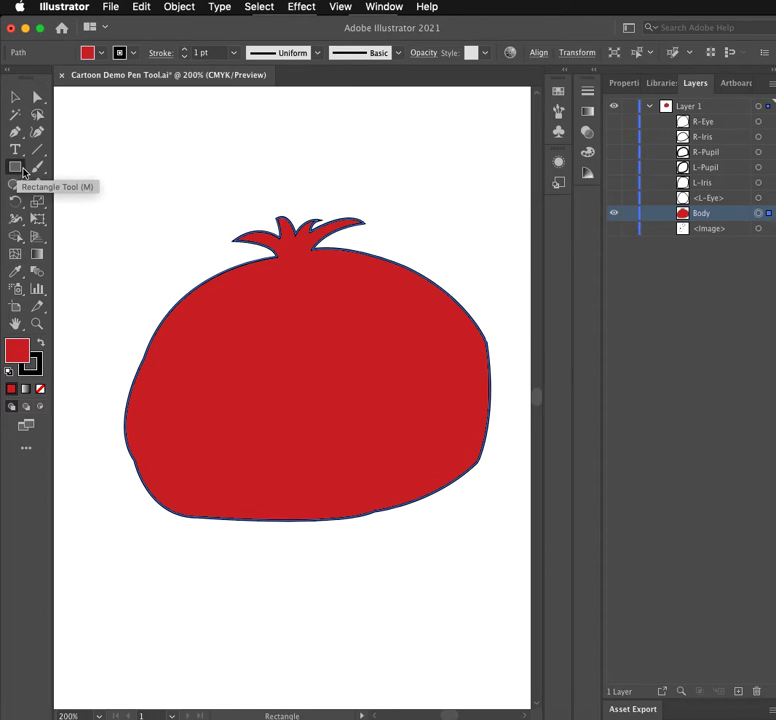
drag(86, 126, 118, 161)
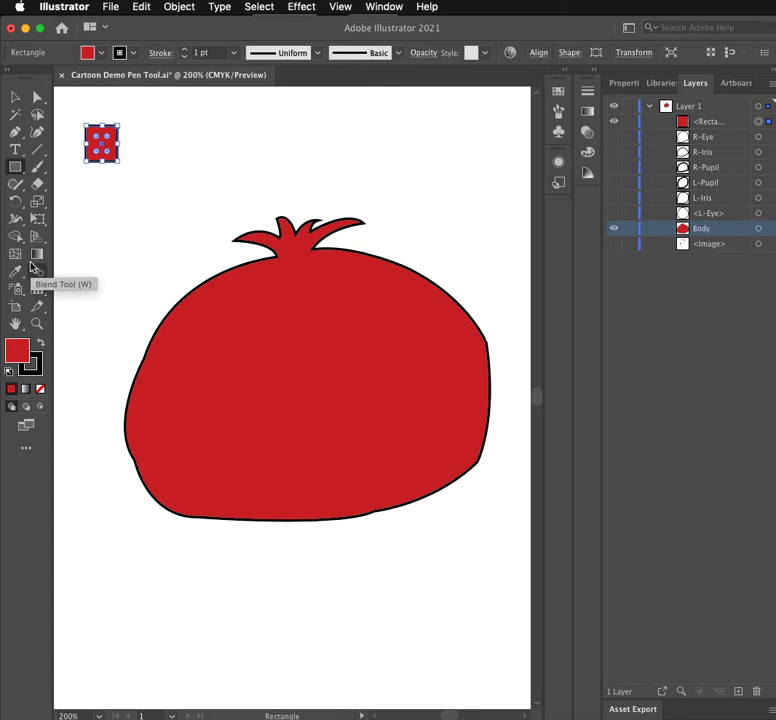
key(super+z)
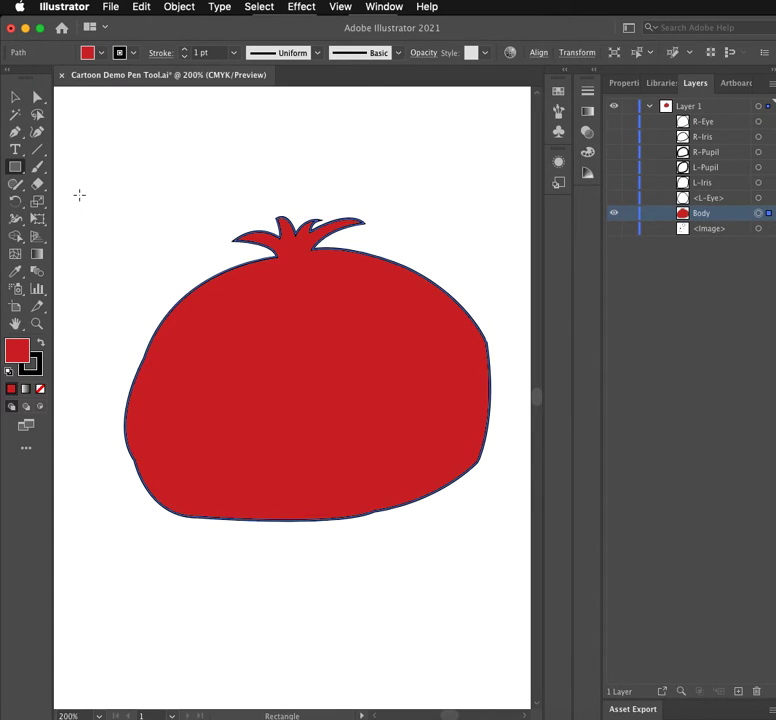
click(645, 293)
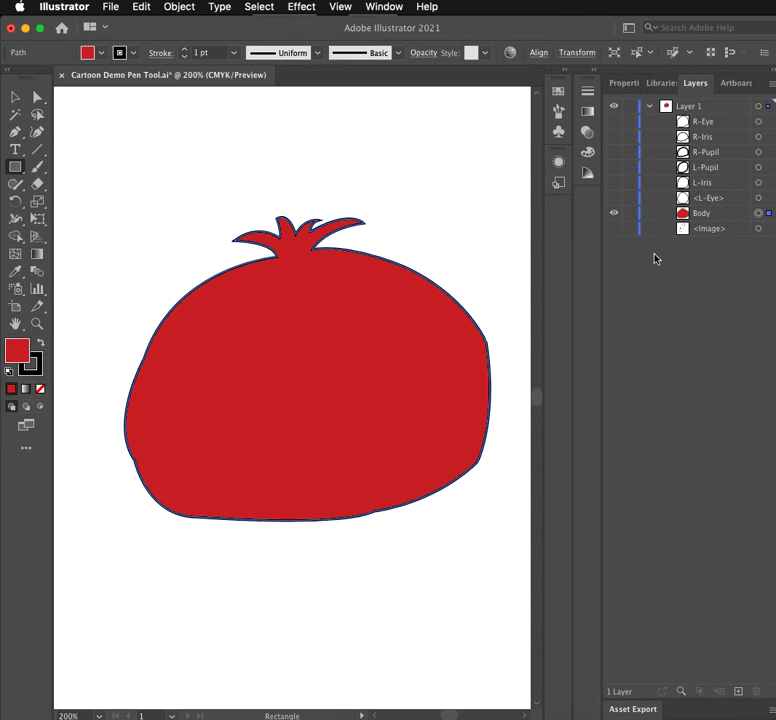
- Deselect the body and draw a Pen curve inside its left side from the stem base to the lower-left edge, with a short segment outward
click(15, 131)
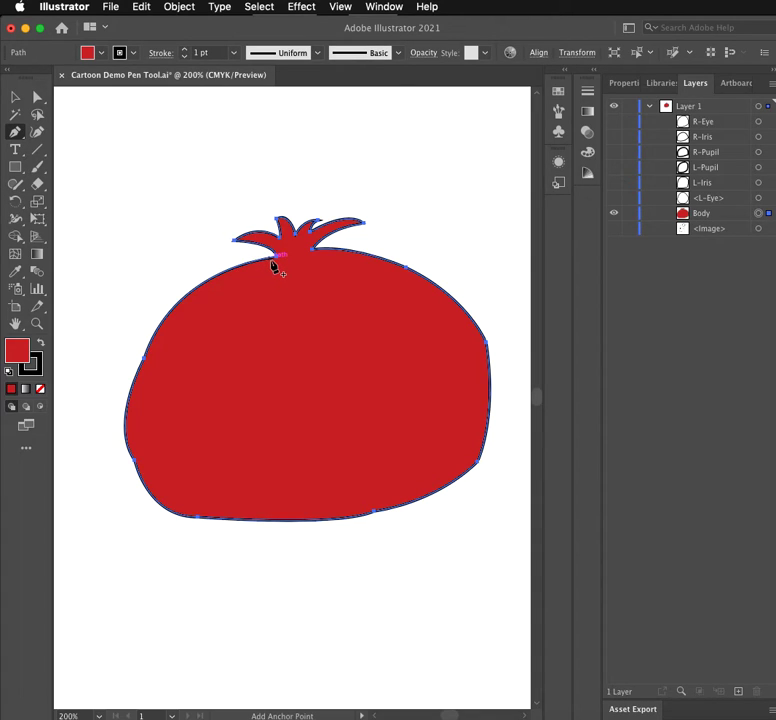
click(15, 97)
click(97, 173)
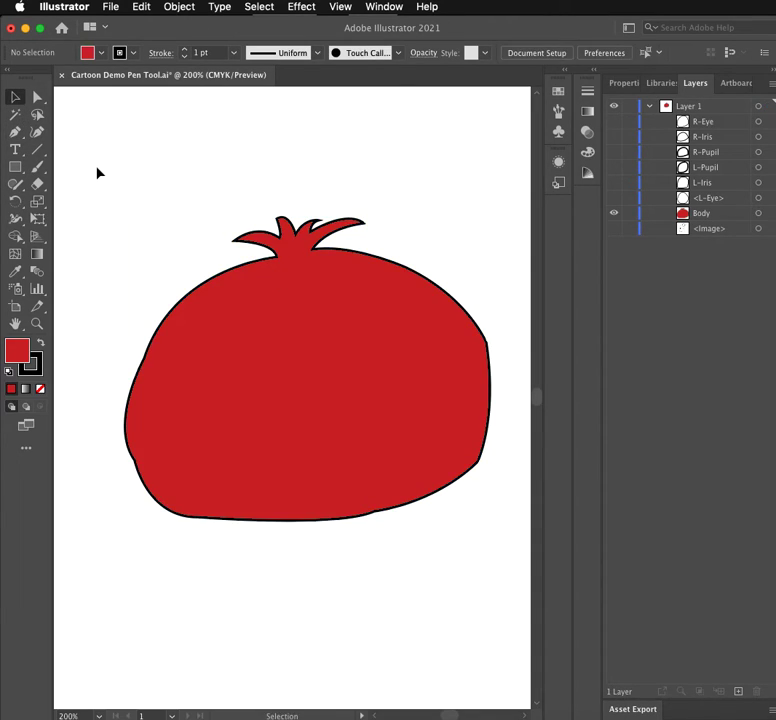
click(15, 131)
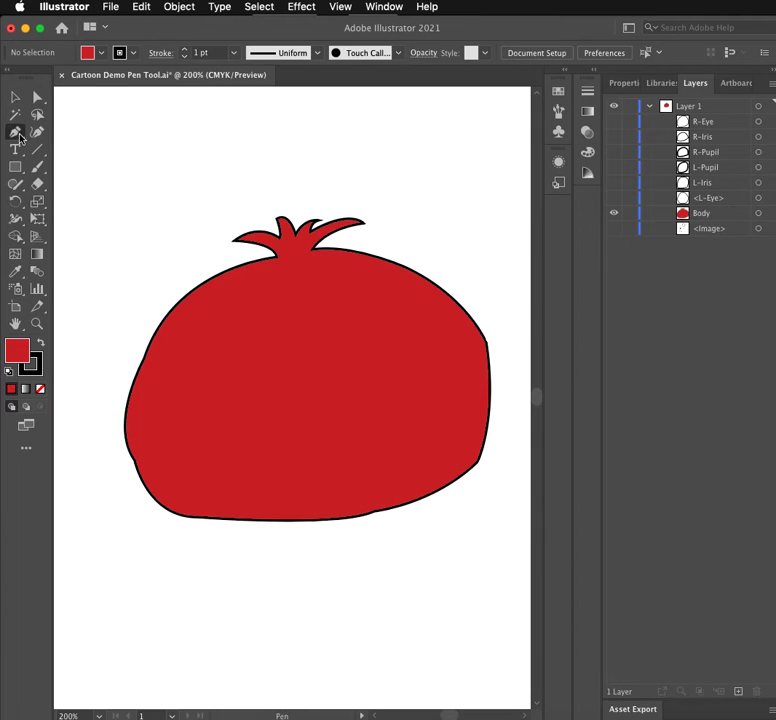
click(269, 264)
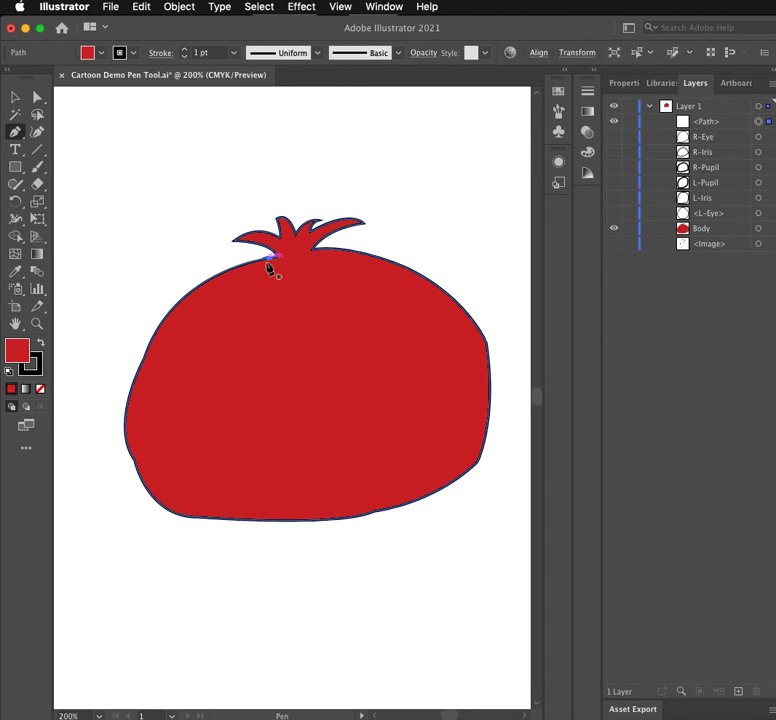
key(ctrl+z)
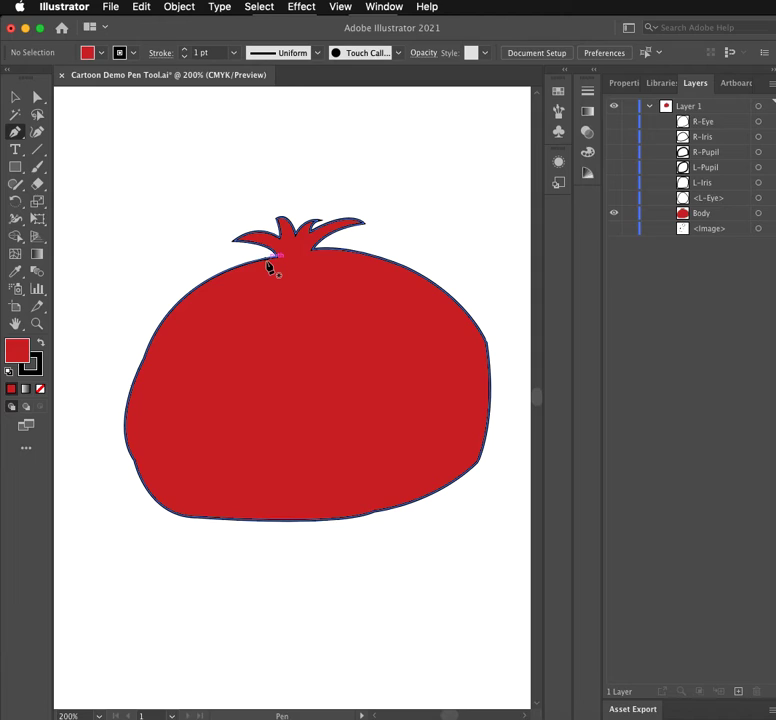
click(269, 264)
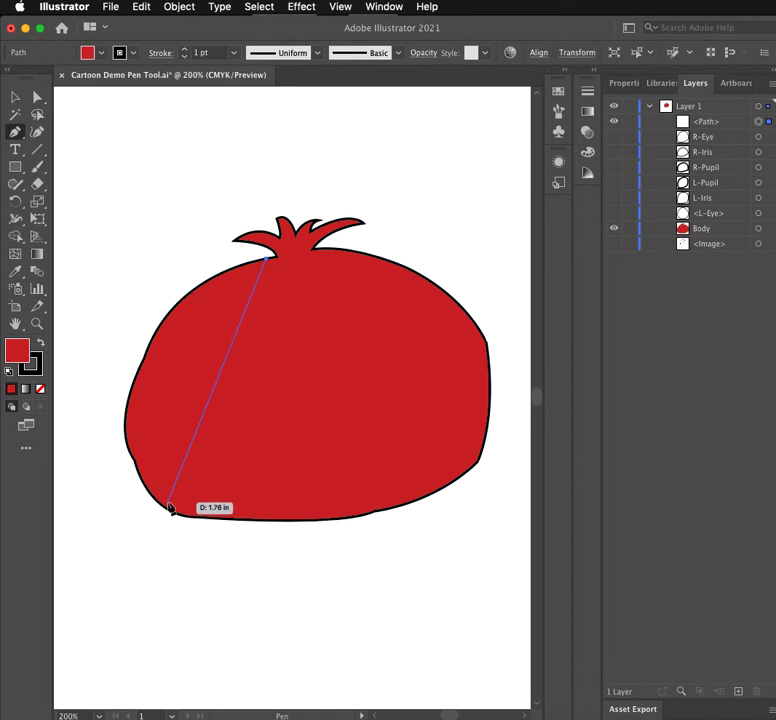
drag(167, 503, 250, 697)
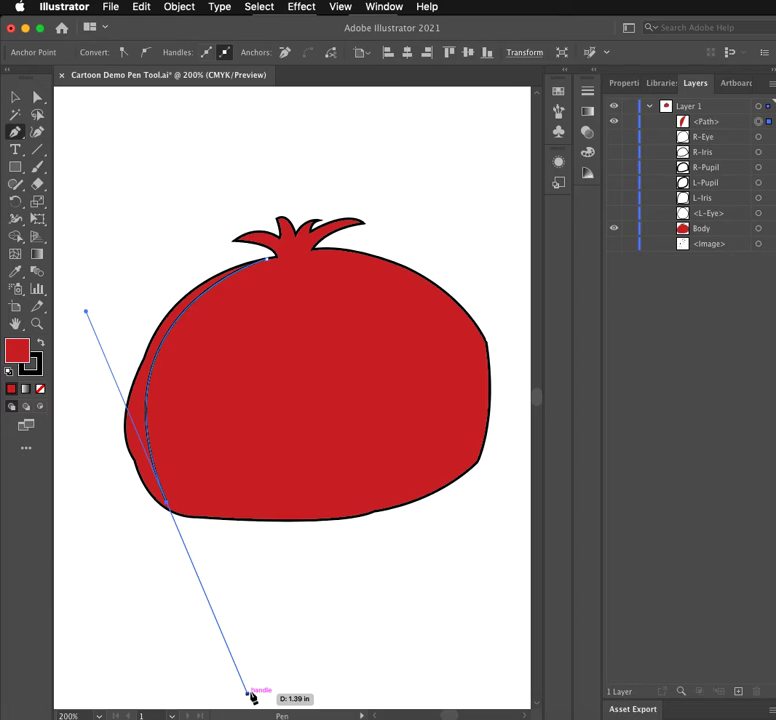
click(168, 508)
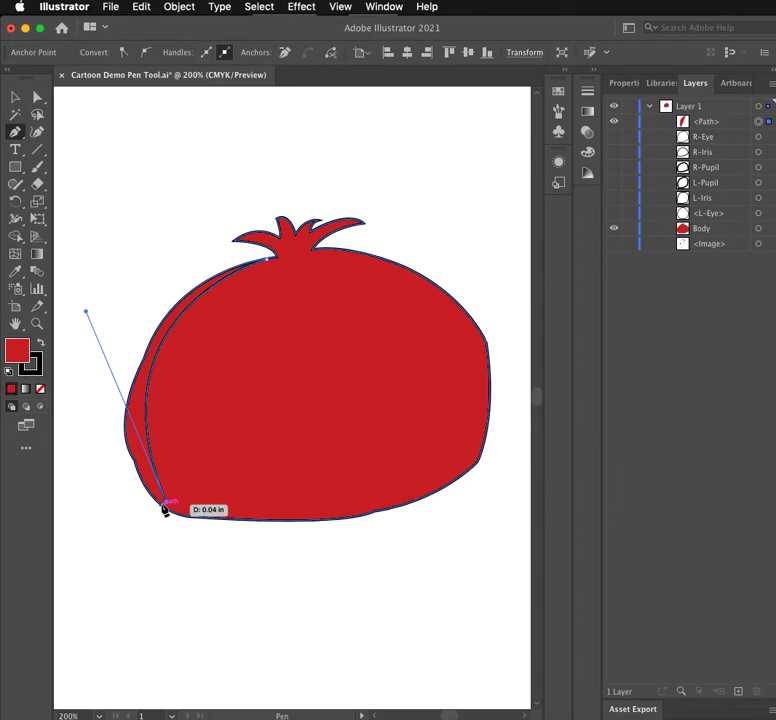
click(160, 503)
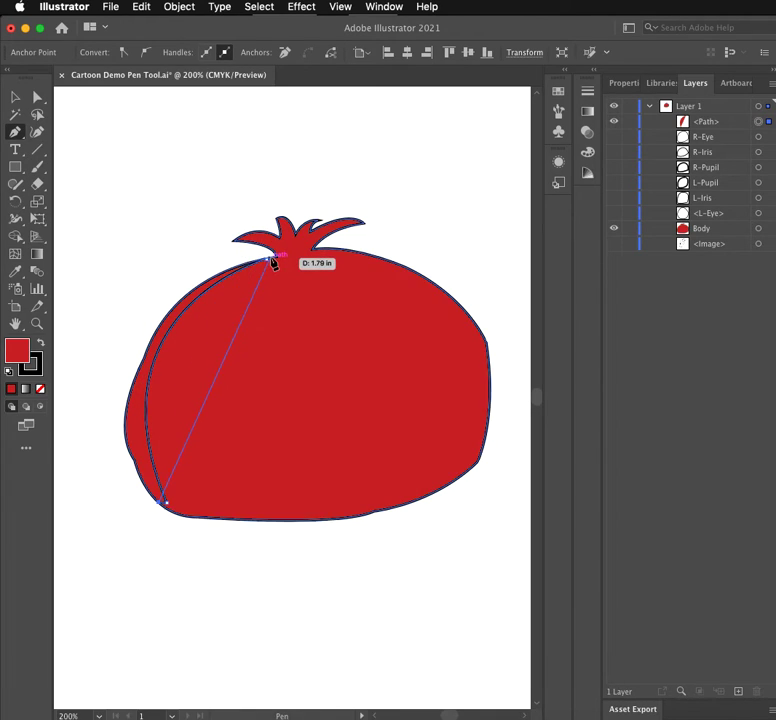
- Try to close the new path with an outer curve back to the stem base, and undo that curve
drag(267, 260, 370, 244)
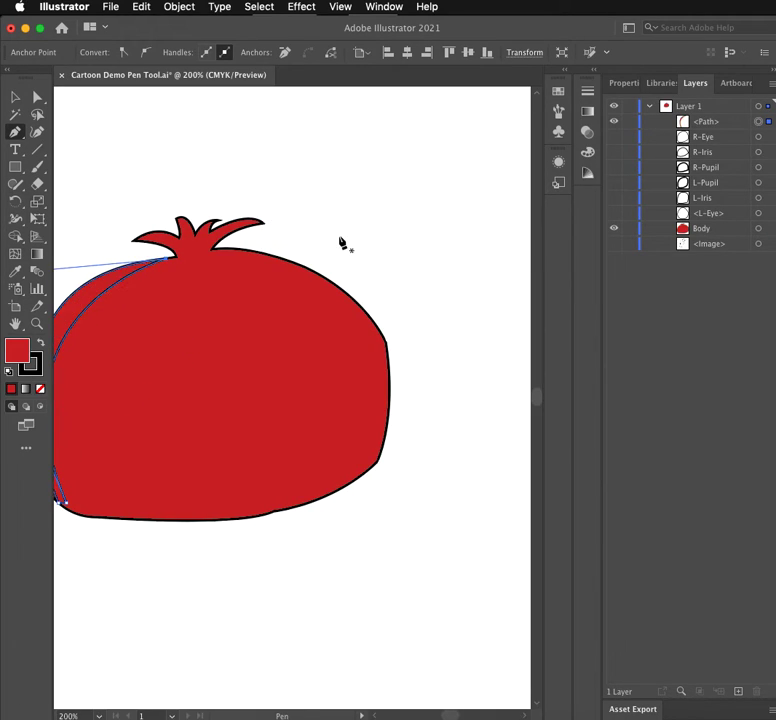
click(376, 716)
click(376, 716)
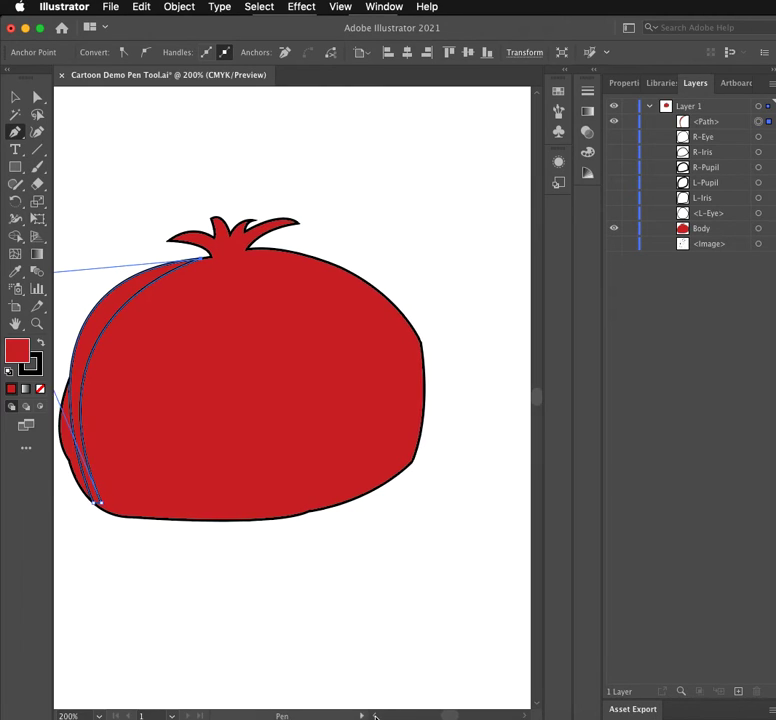
click(376, 716)
click(376, 716)
click(376, 716)
click(376, 716)
click(375, 716)
click(375, 716)
click(375, 716)
click(375, 716)
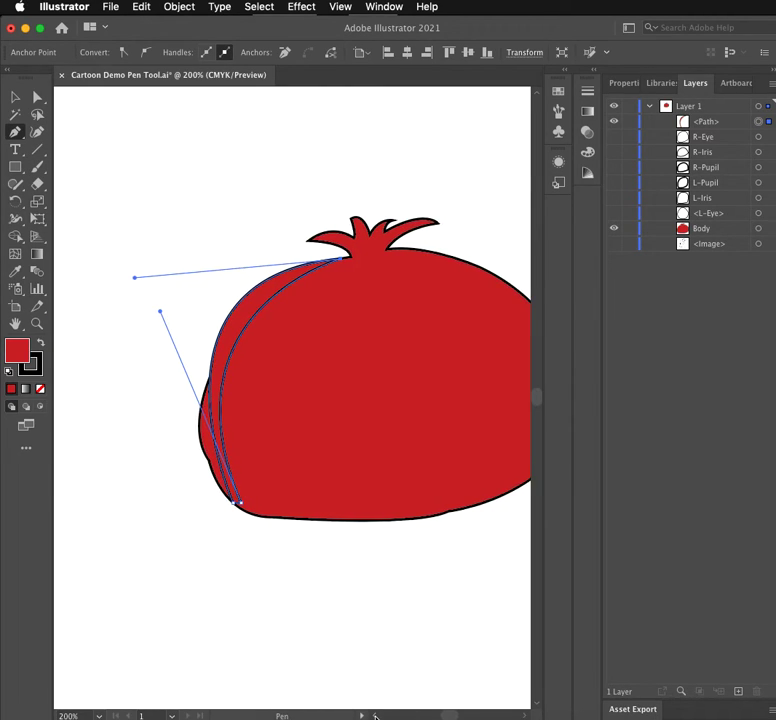
key(super+z)
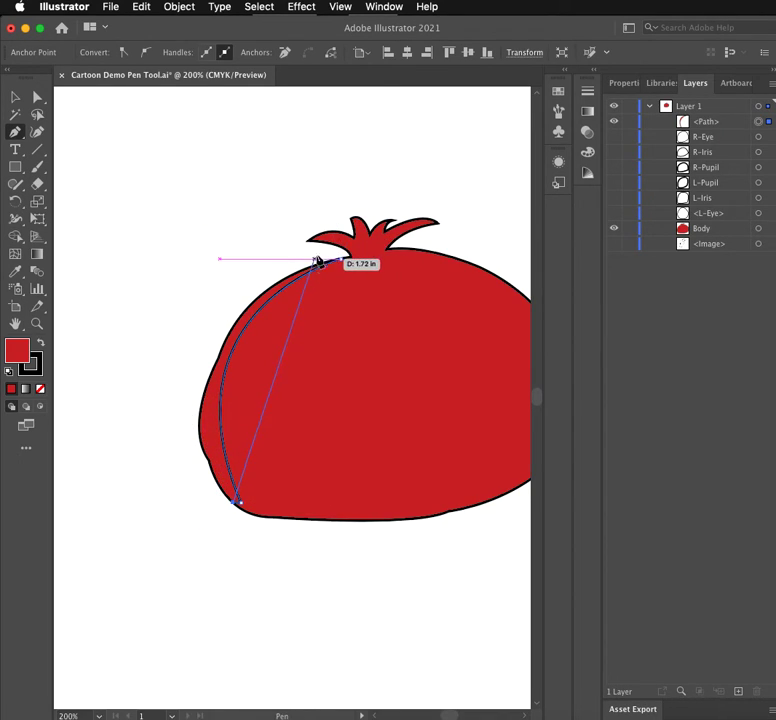
- Close the new path at the stem base with an outer curve that follows the body's left edge
drag(341, 260, 459, 204)
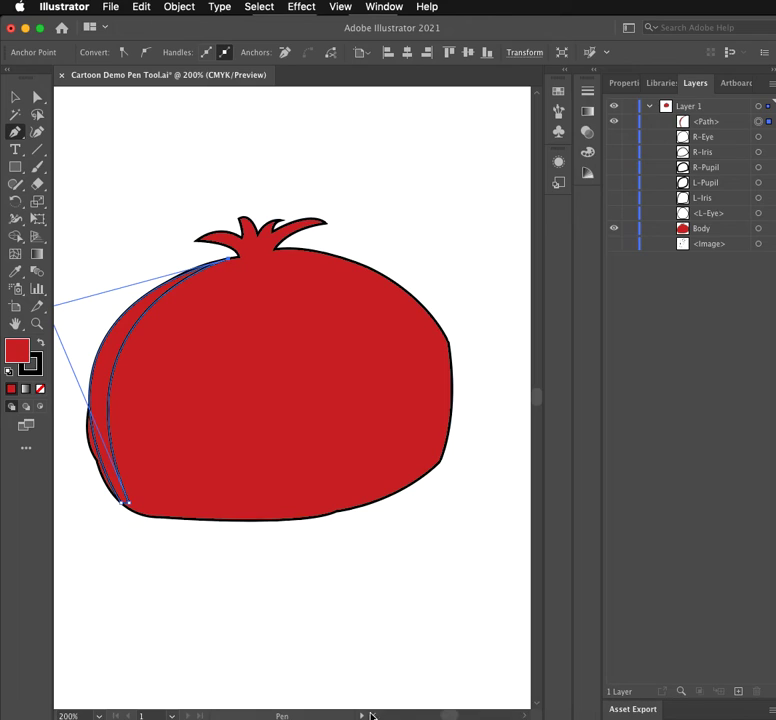
scroll(375, 712, left, 5)
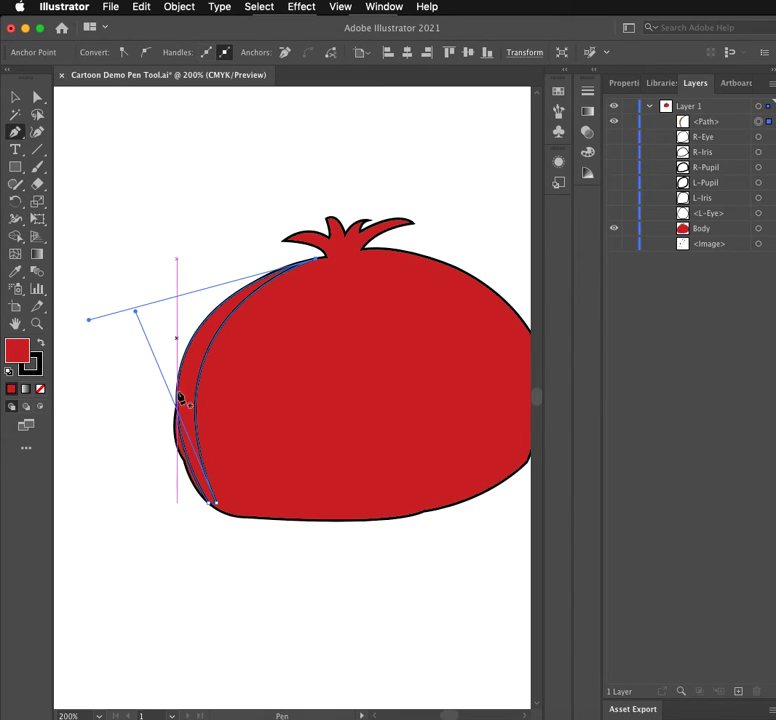
- Fill the crescent along the body's left edge with dark red 840606 and deselect it
double_click(18, 350)
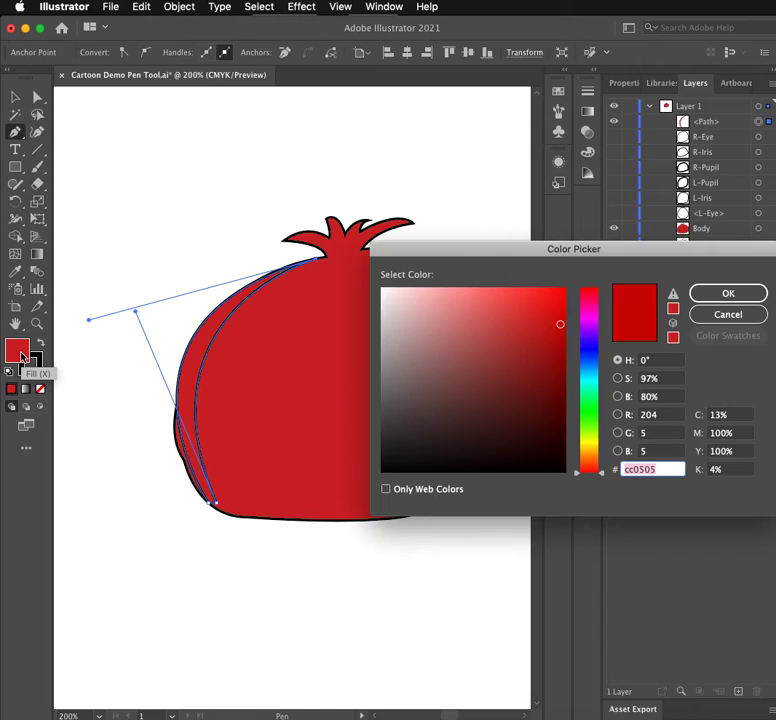
click(560, 358)
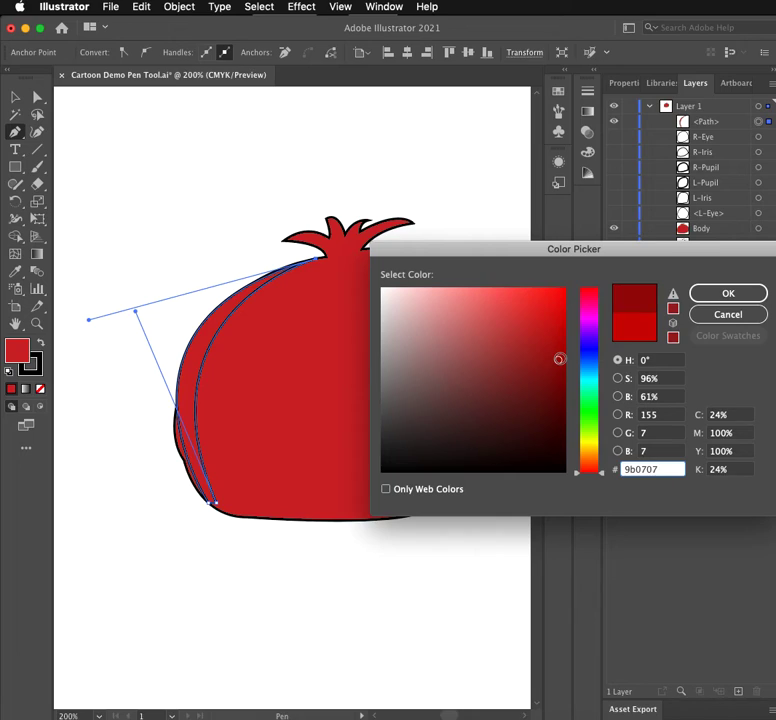
click(558, 376)
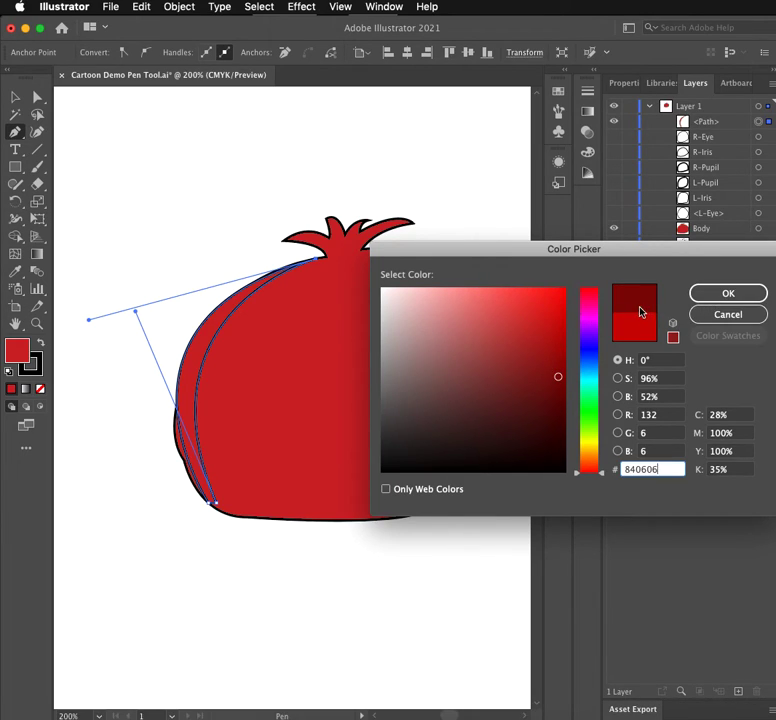
click(728, 293)
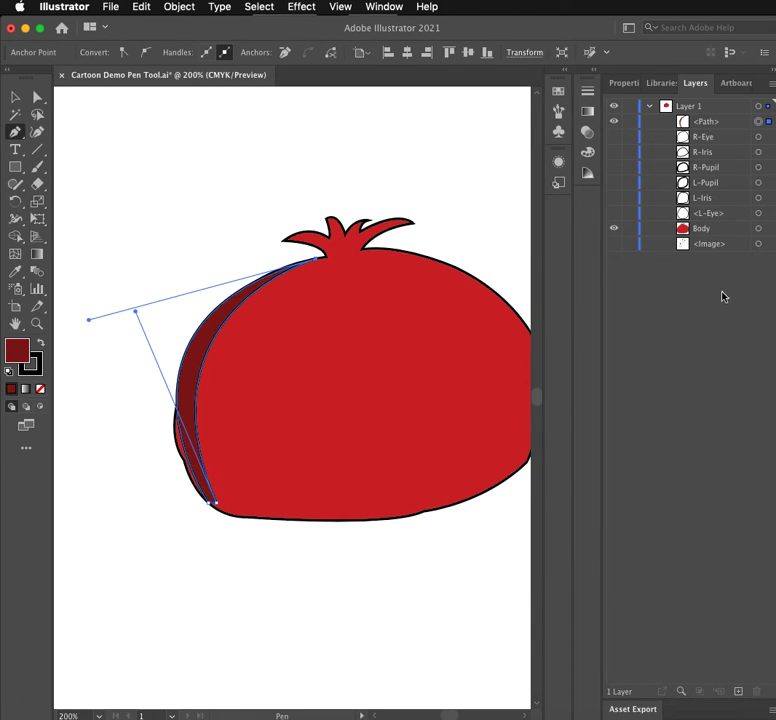
click(15, 97)
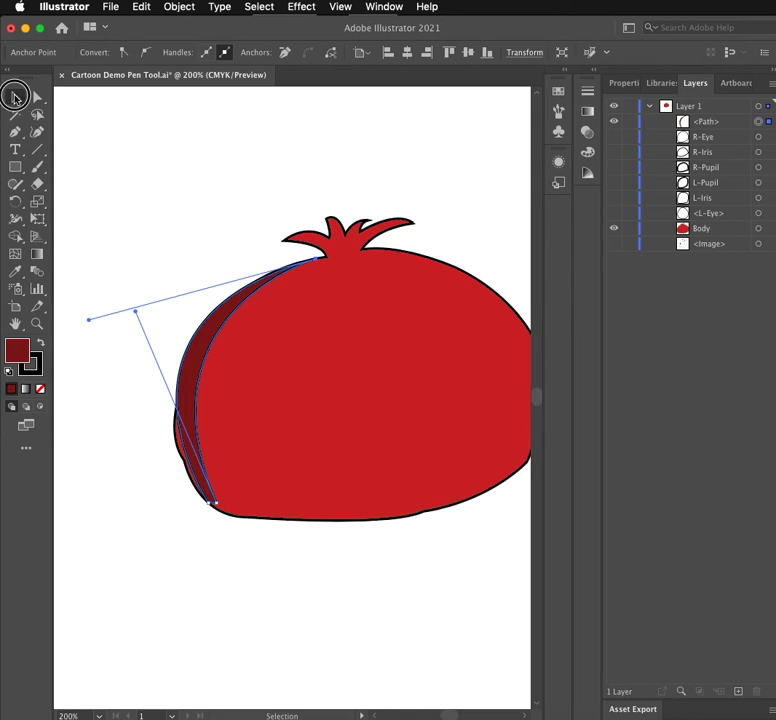
click(197, 154)
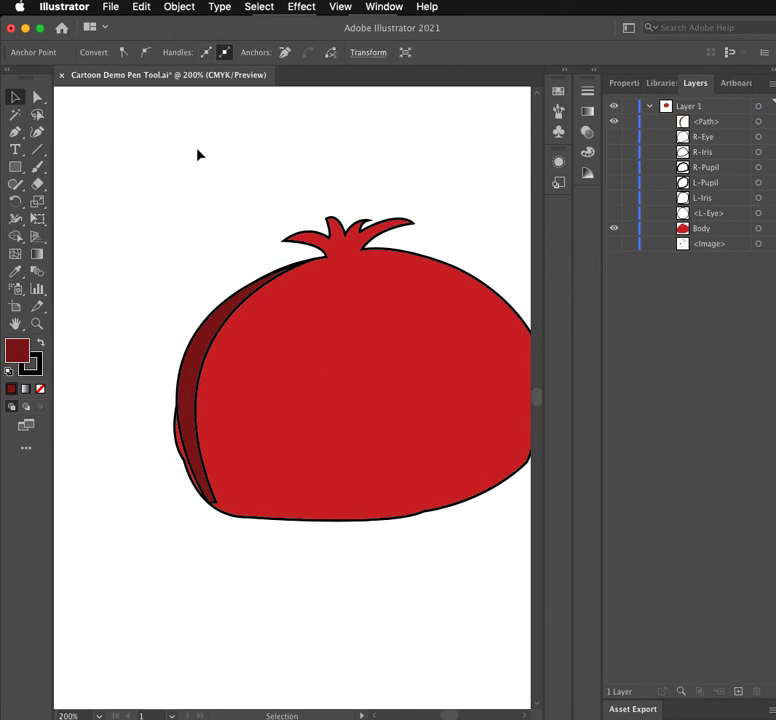
- Rename the crescent's path in the layer list to "L-Body Shadow"
double_click(709, 121)
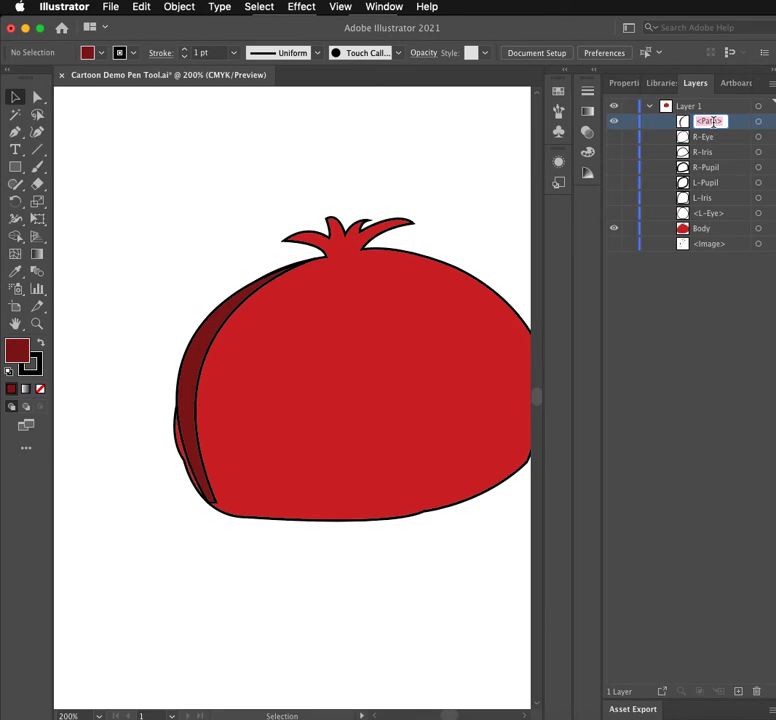
text(Le)
text(Sha)
text(dow)
click(651, 322)
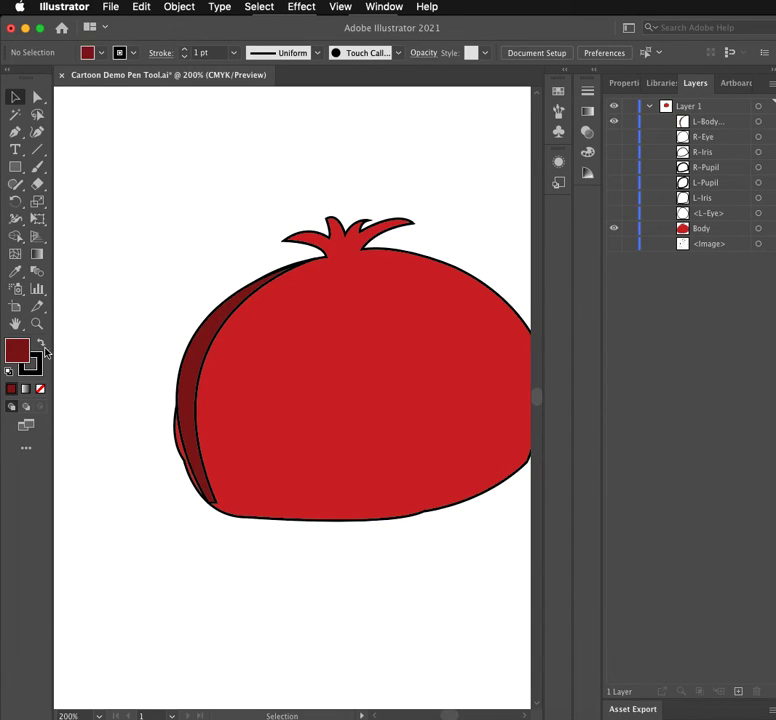
- Select the dark red crescent, remove its stroke, and deselect it
click(203, 333)
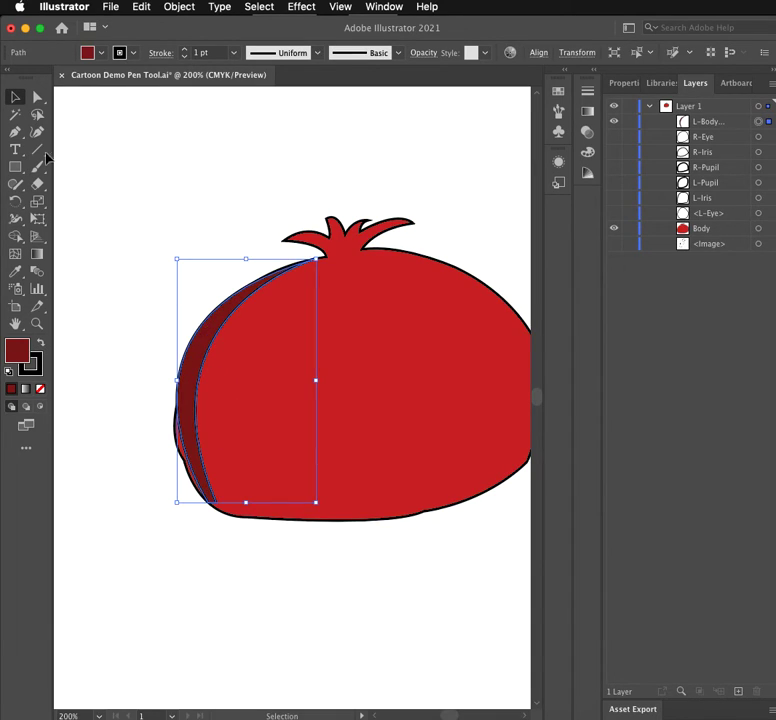
click(35, 364)
click(41, 390)
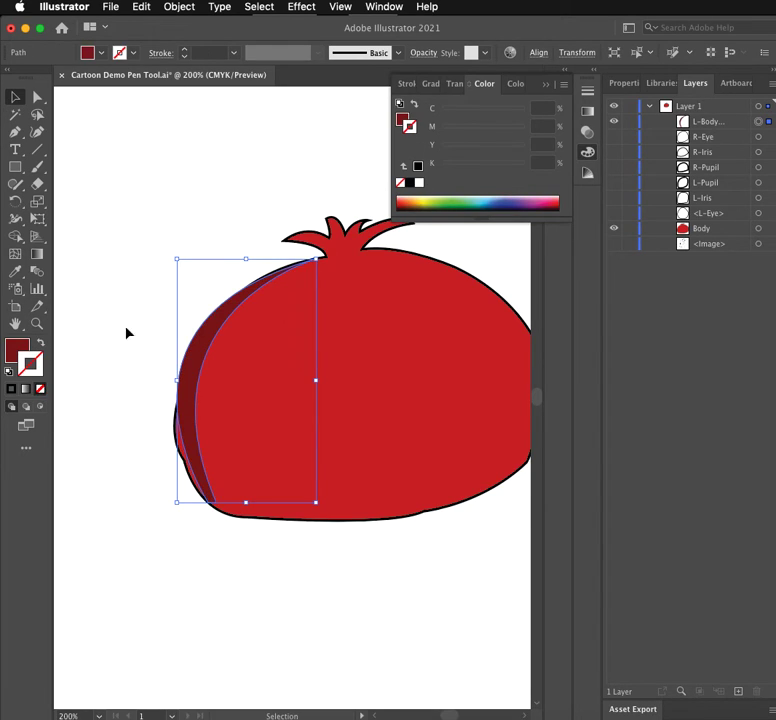
click(148, 266)
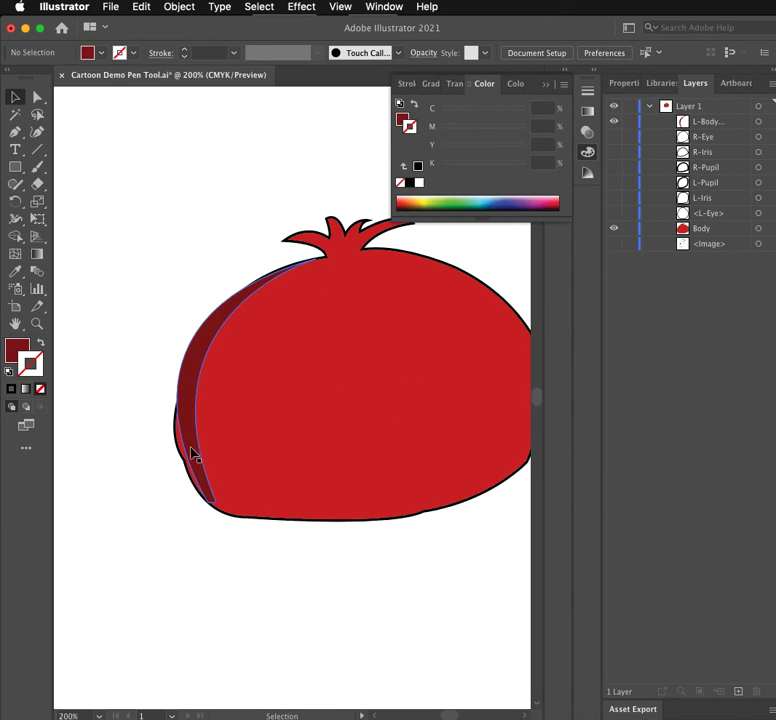
click(140, 487)
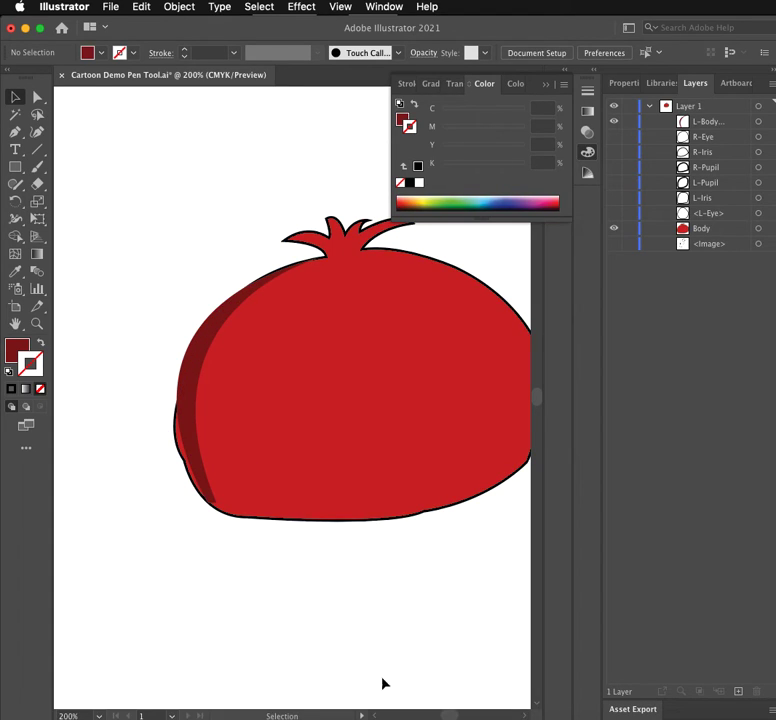
- Draw a closed leaf-shaped Pen highlight about 0.38 in long inside the body's upper-right edge, with curved upper and lower sides
drag(449, 716, 447, 716)
click(524, 716)
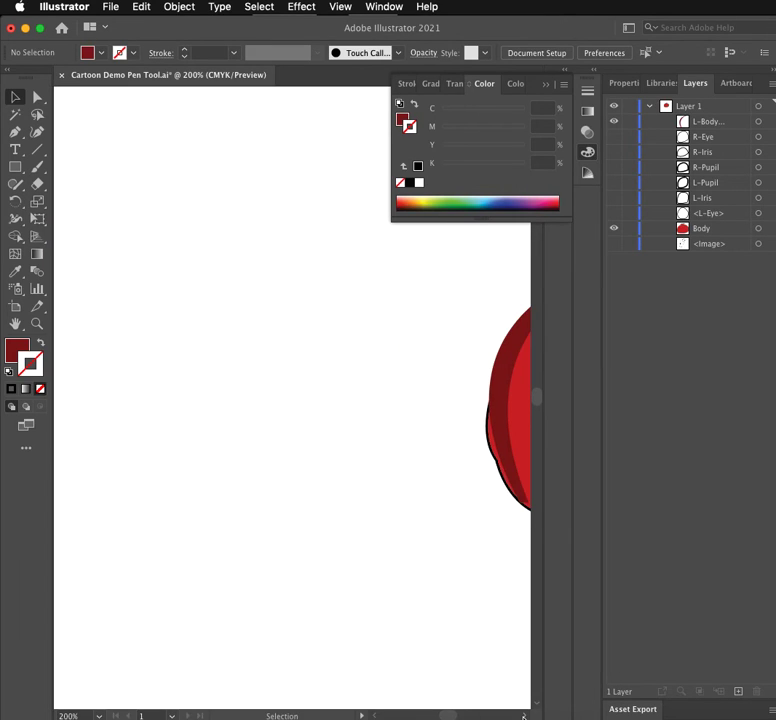
click(524, 716)
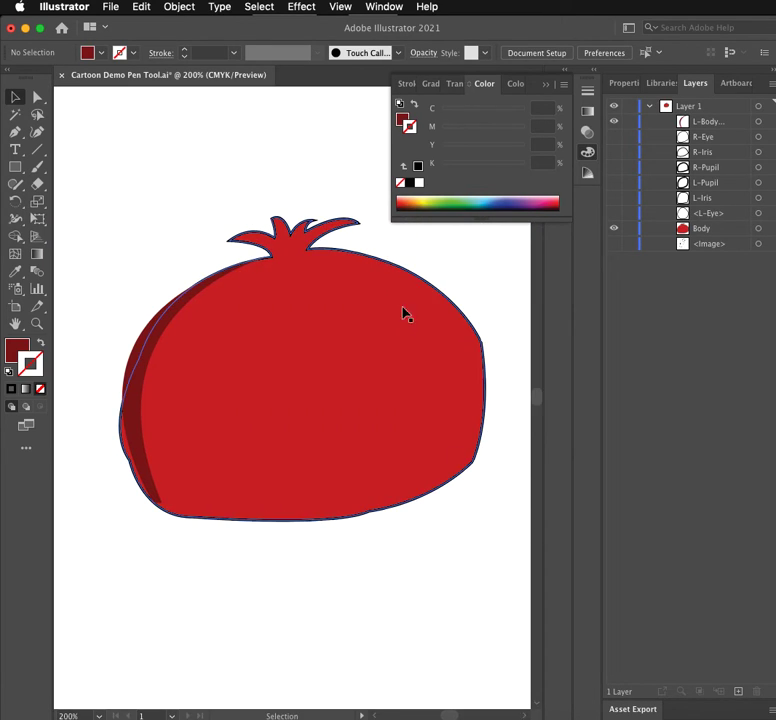
click(15, 131)
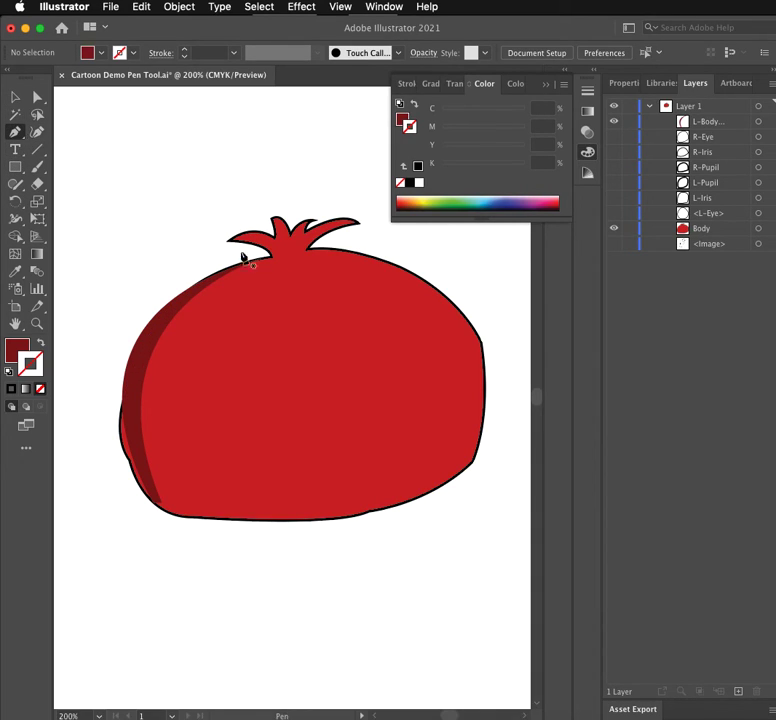
click(353, 258)
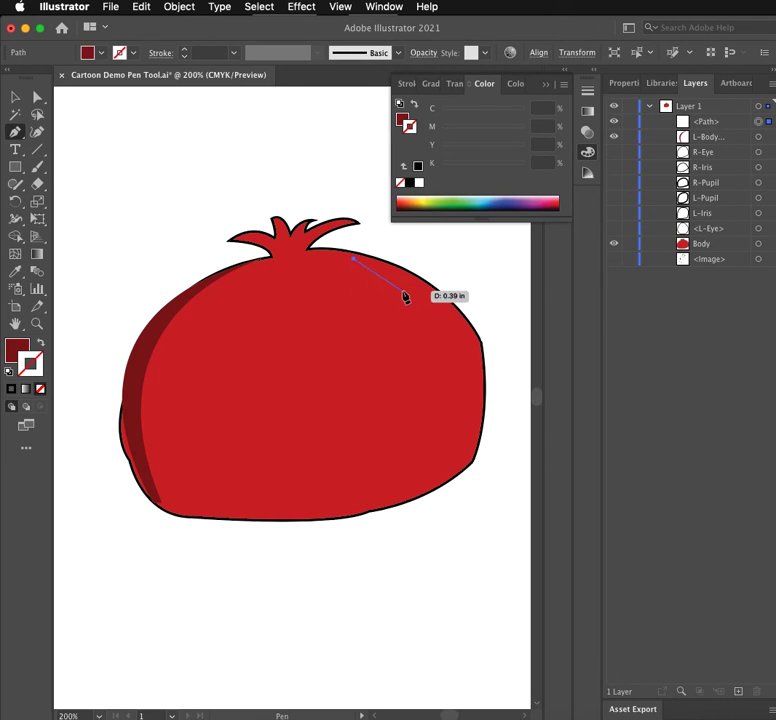
drag(406, 284, 449, 280)
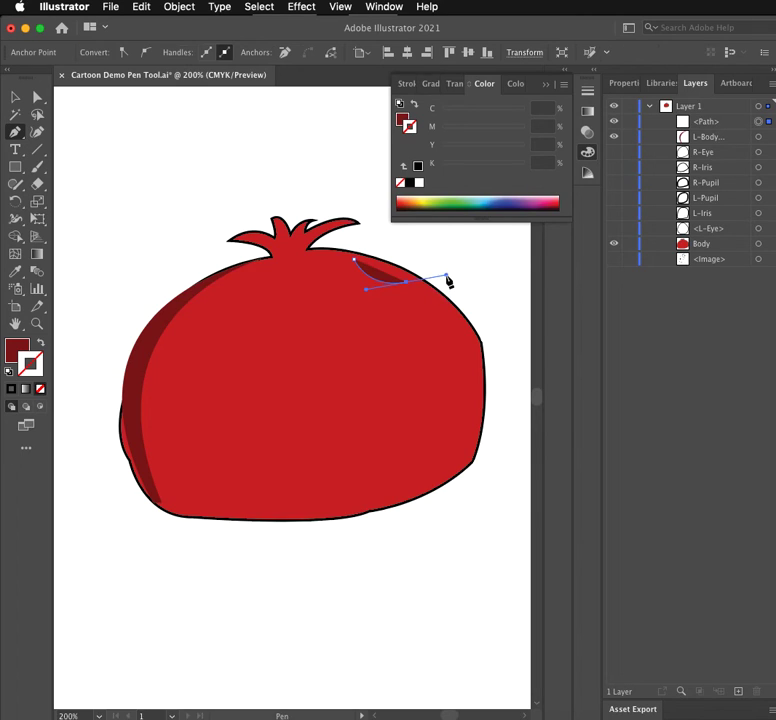
click(408, 285)
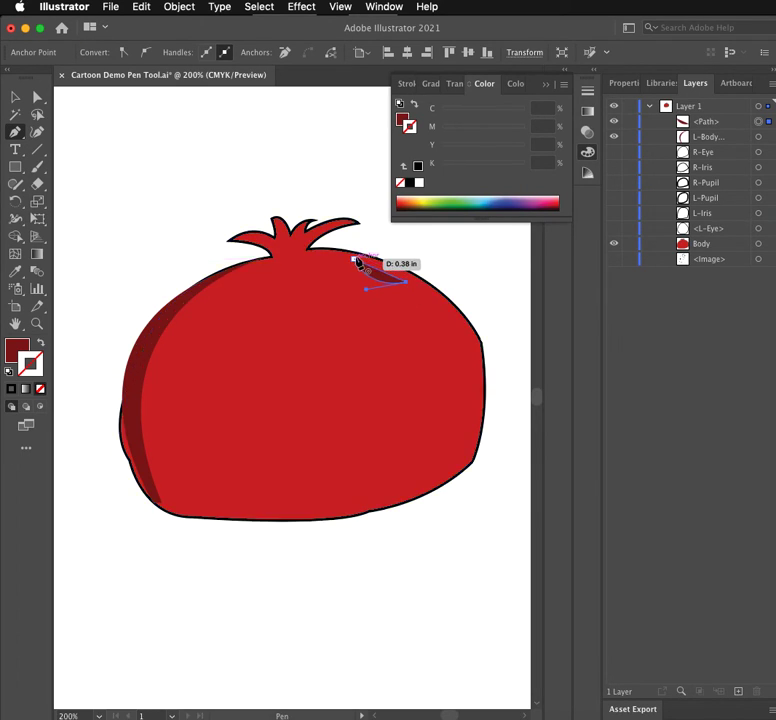
drag(357, 262, 353, 258)
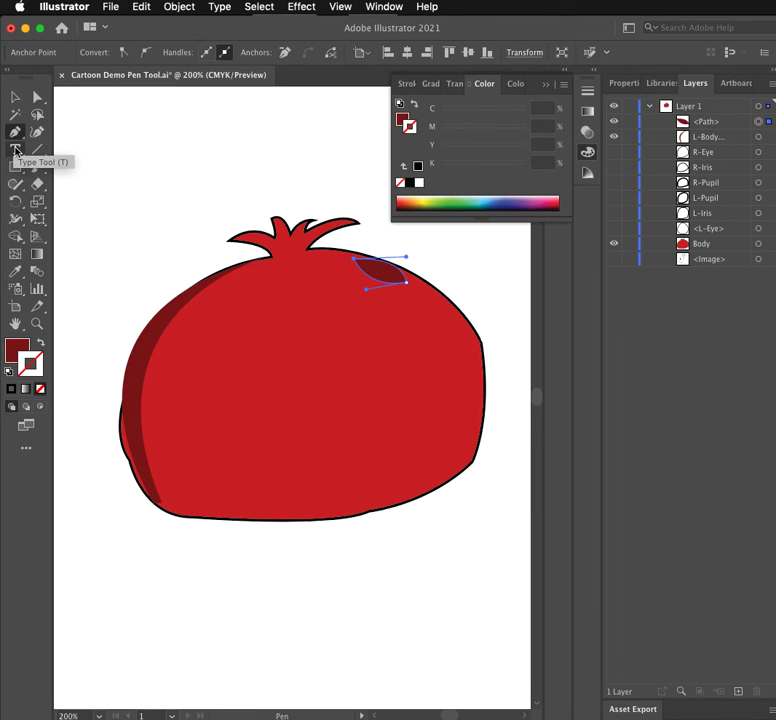
- Fill the new highlight shape with light pink fcacb0
double_click(13, 350)
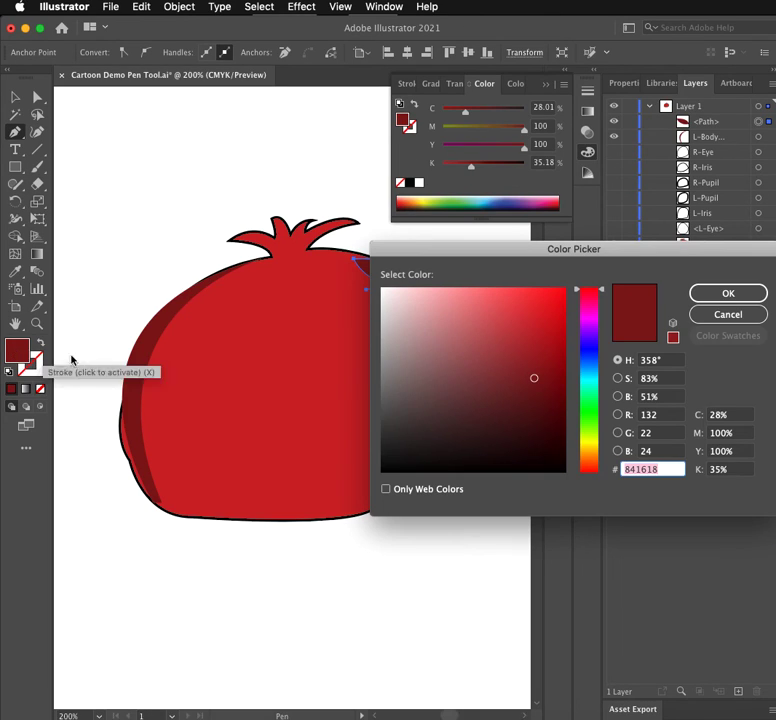
click(547, 328)
mouse_move(554, 327)
mouse_down()
mouse_move(511, 298)
mouse_move(476, 294)
mouse_up()
click(498, 292)
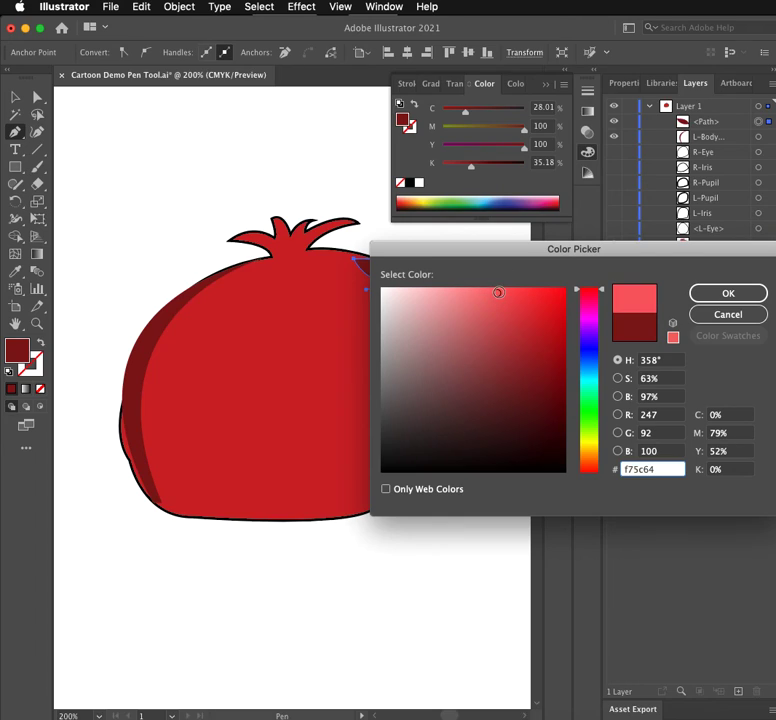
drag(492, 291, 479, 289)
drag(430, 287, 440, 290)
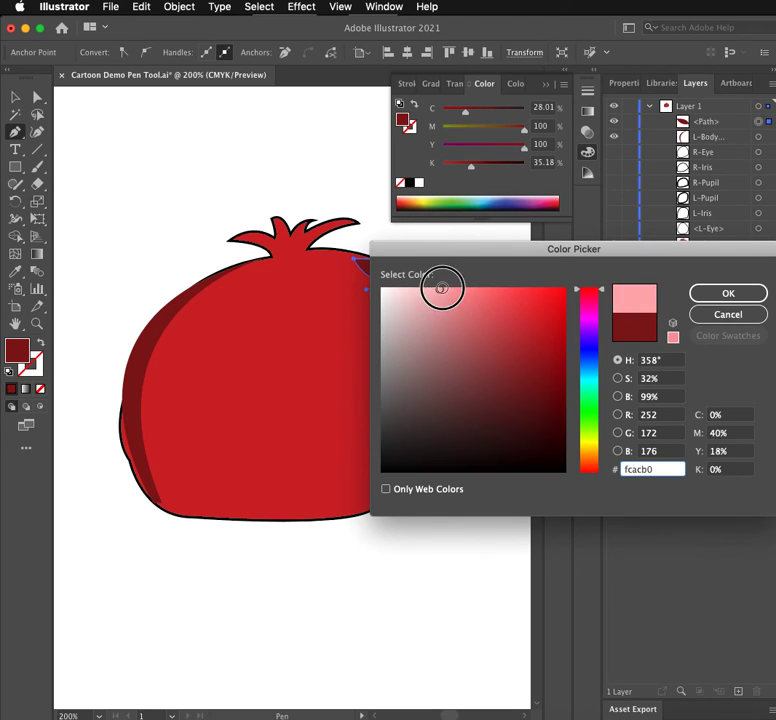
click(727, 296)
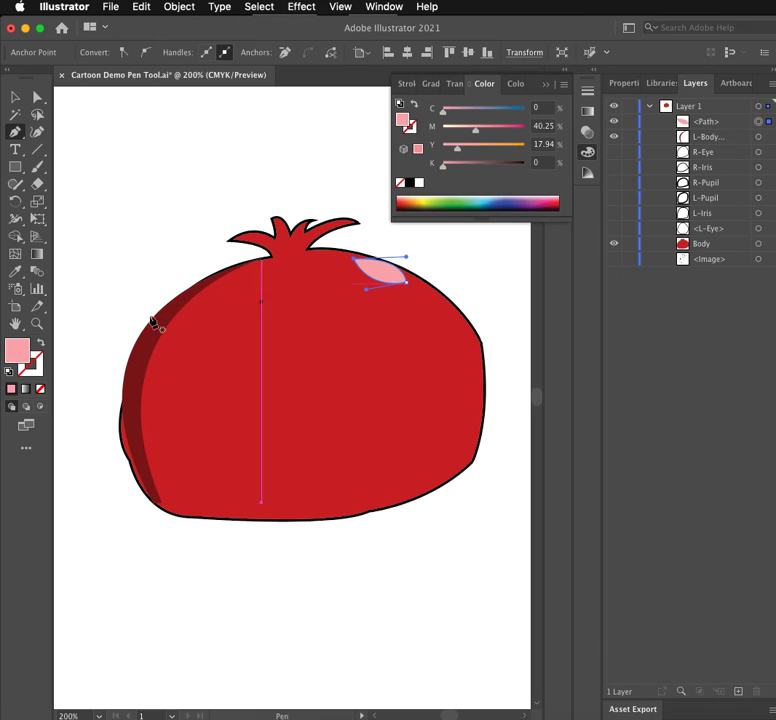
- Lighten the highlight's fill to pale pink, RGB 252, 190, 196, and deselect the shape
double_click(17, 350)
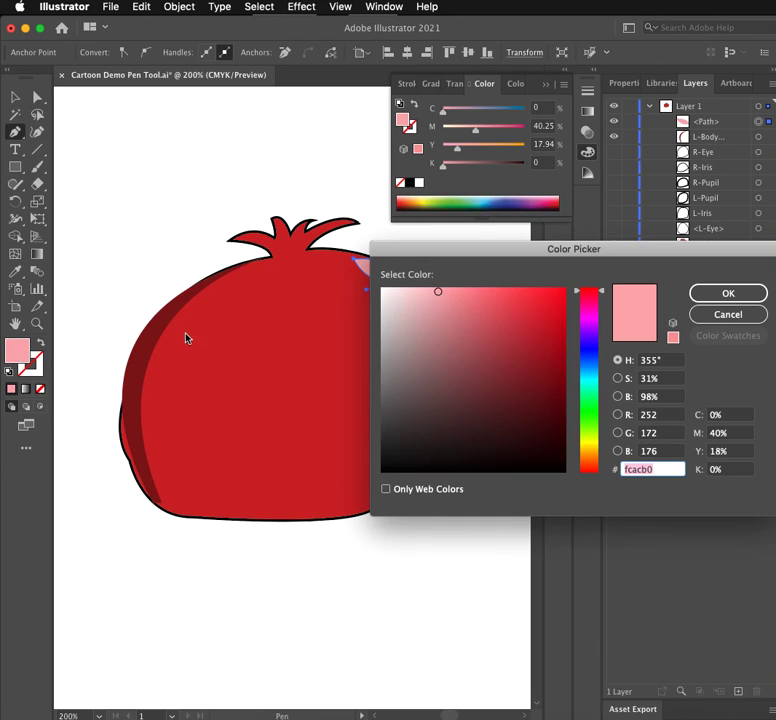
click(426, 289)
click(716, 293)
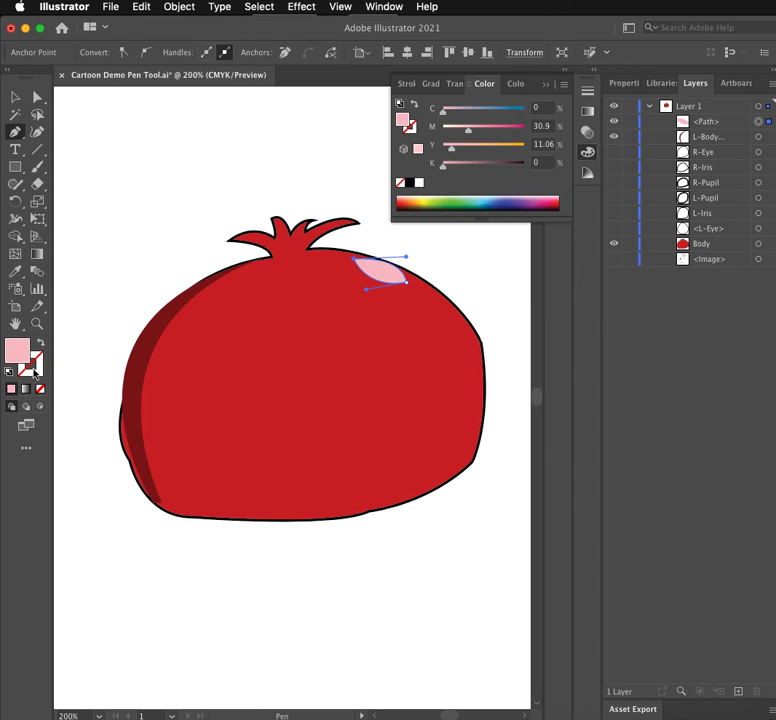
click(15, 96)
click(126, 152)
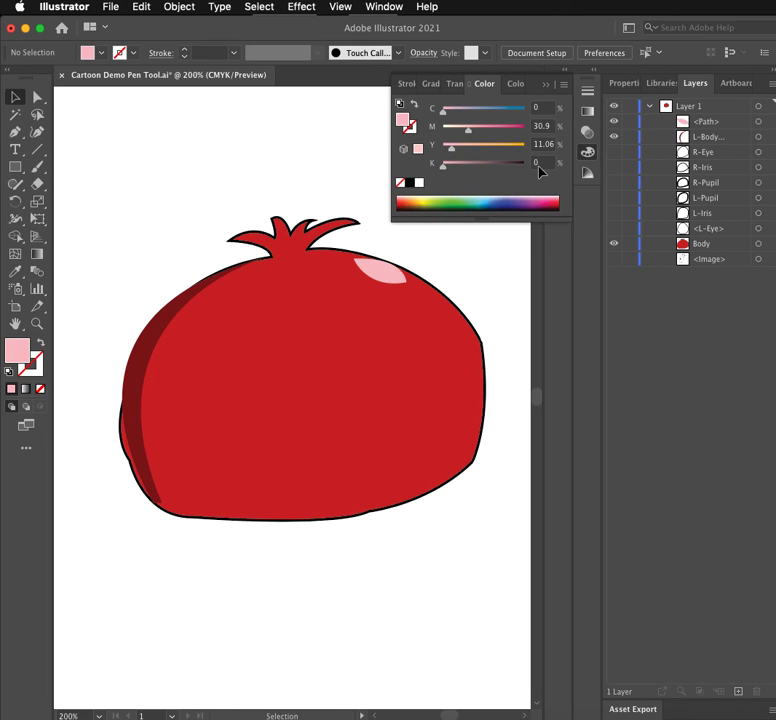
key(super+shift+5)
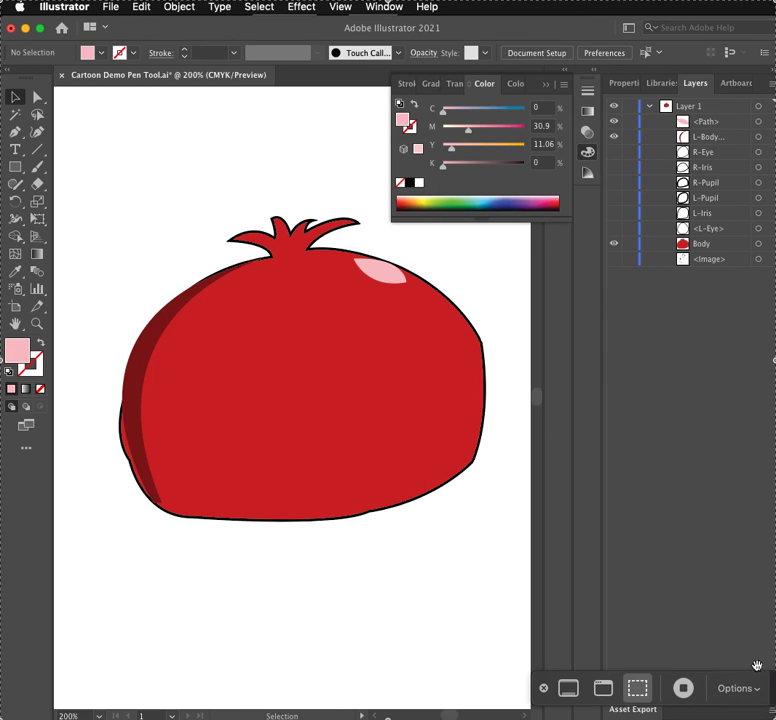